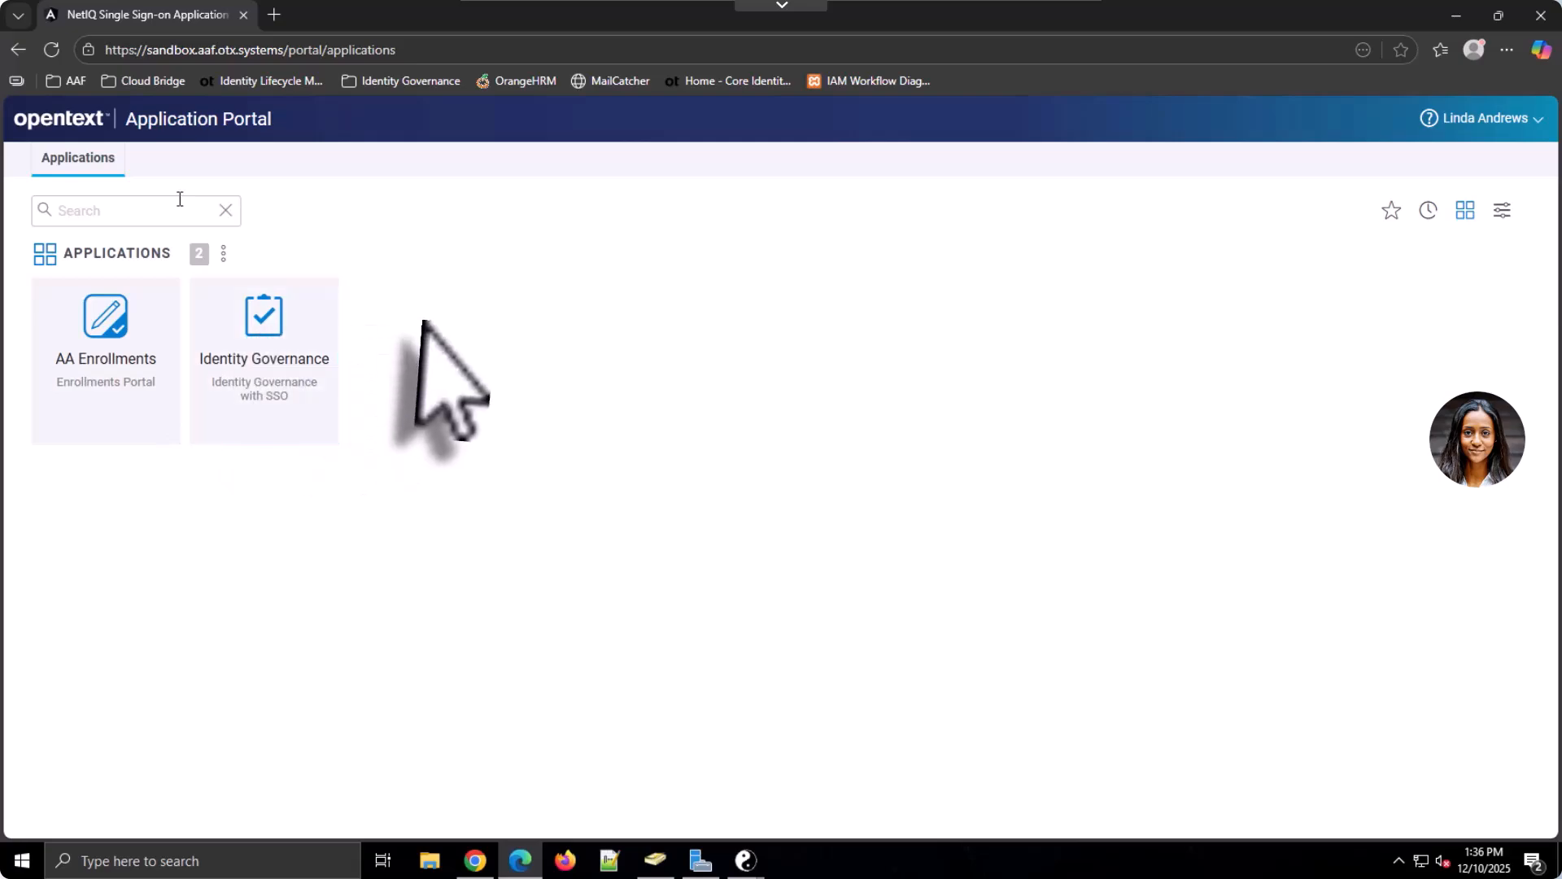
Open Identity Governance and review Current Access's Technical Roles, Business Roles and Permissions tabs
{"action": "left_click", "coordinate": [277, 341]}
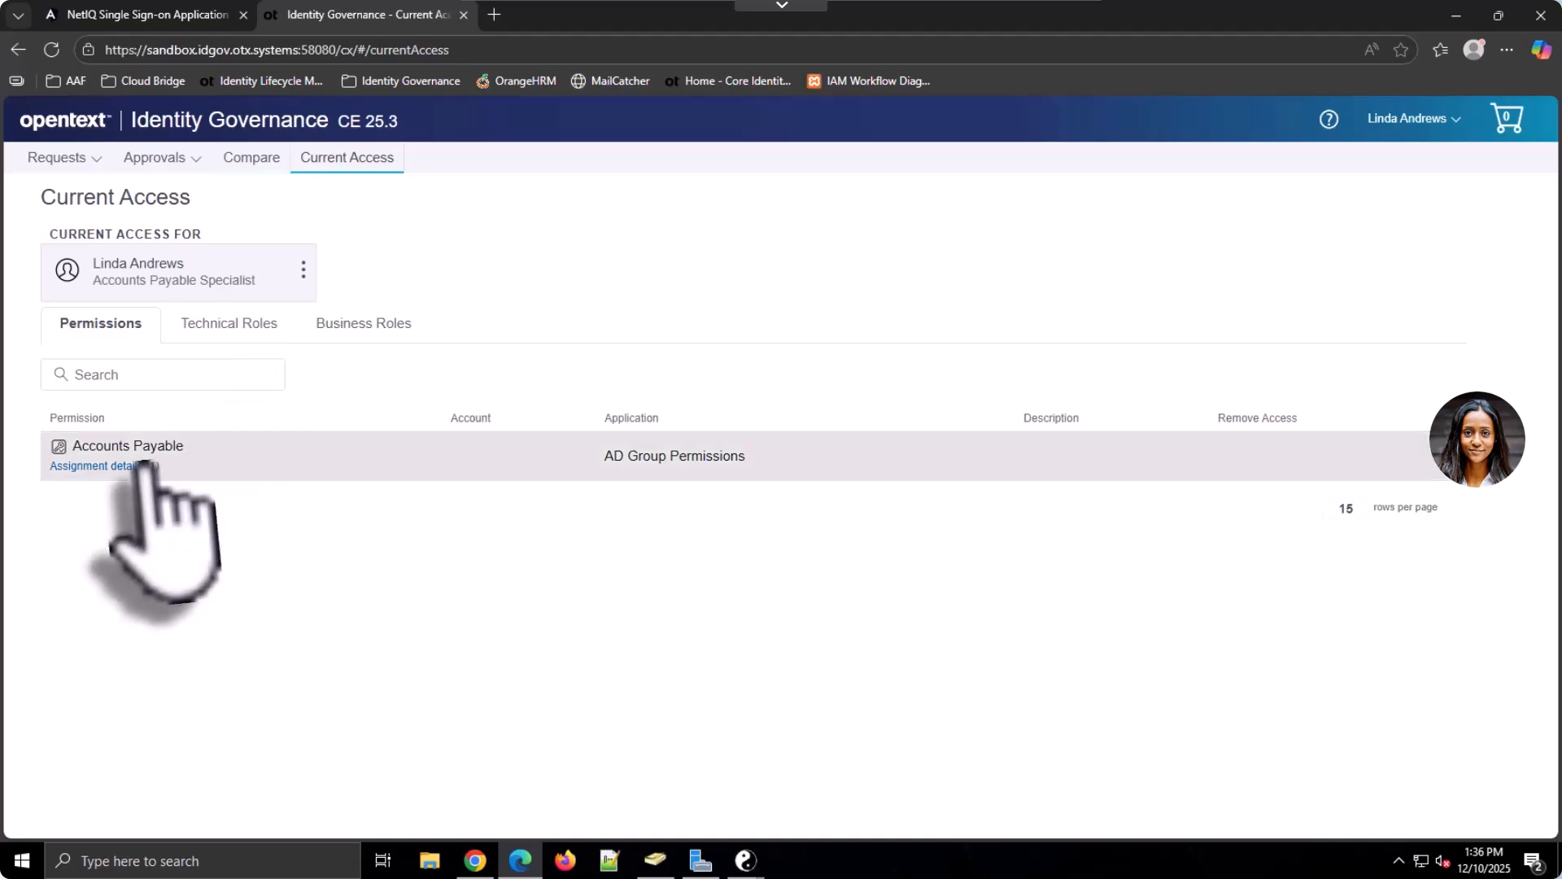
{"action": "left_click", "coordinate": [253, 326]}
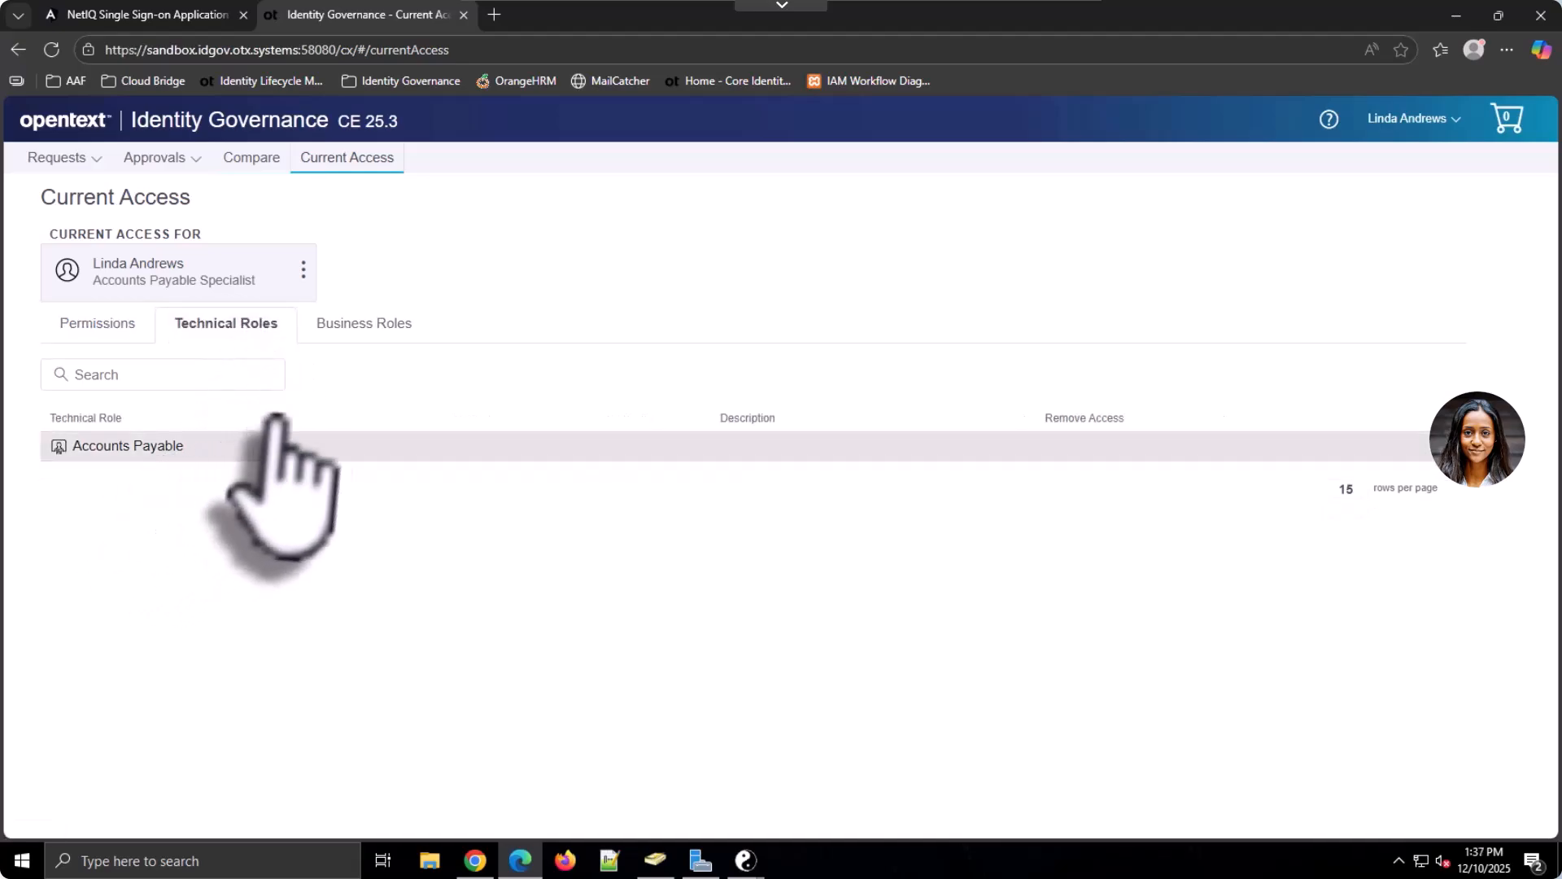
{"action": "left_click", "coordinate": [380, 324]}
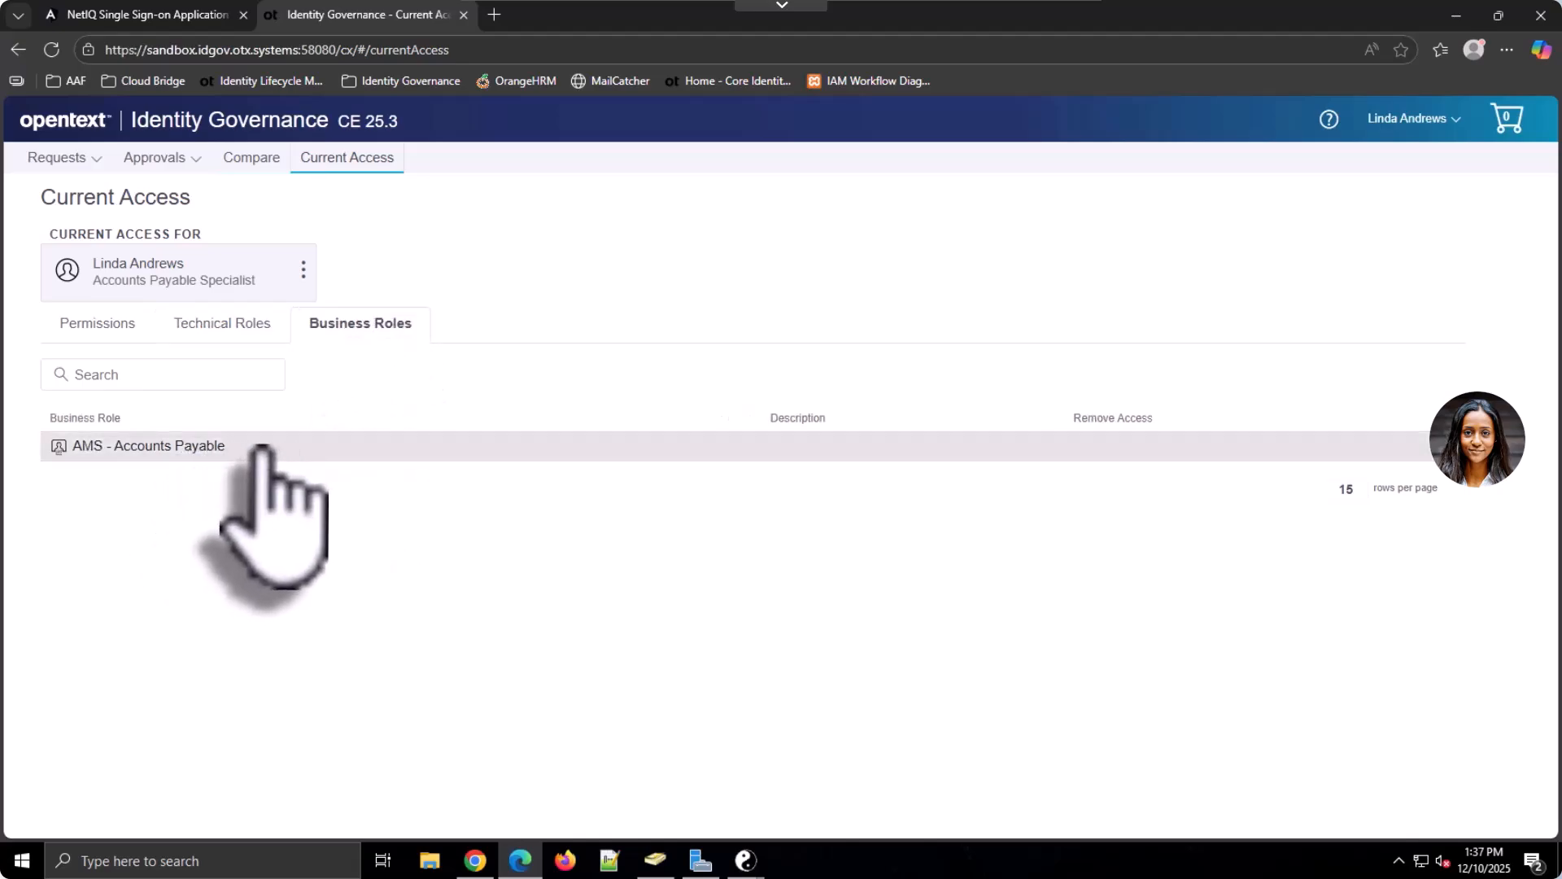
{"action": "left_click", "coordinate": [96, 325]}
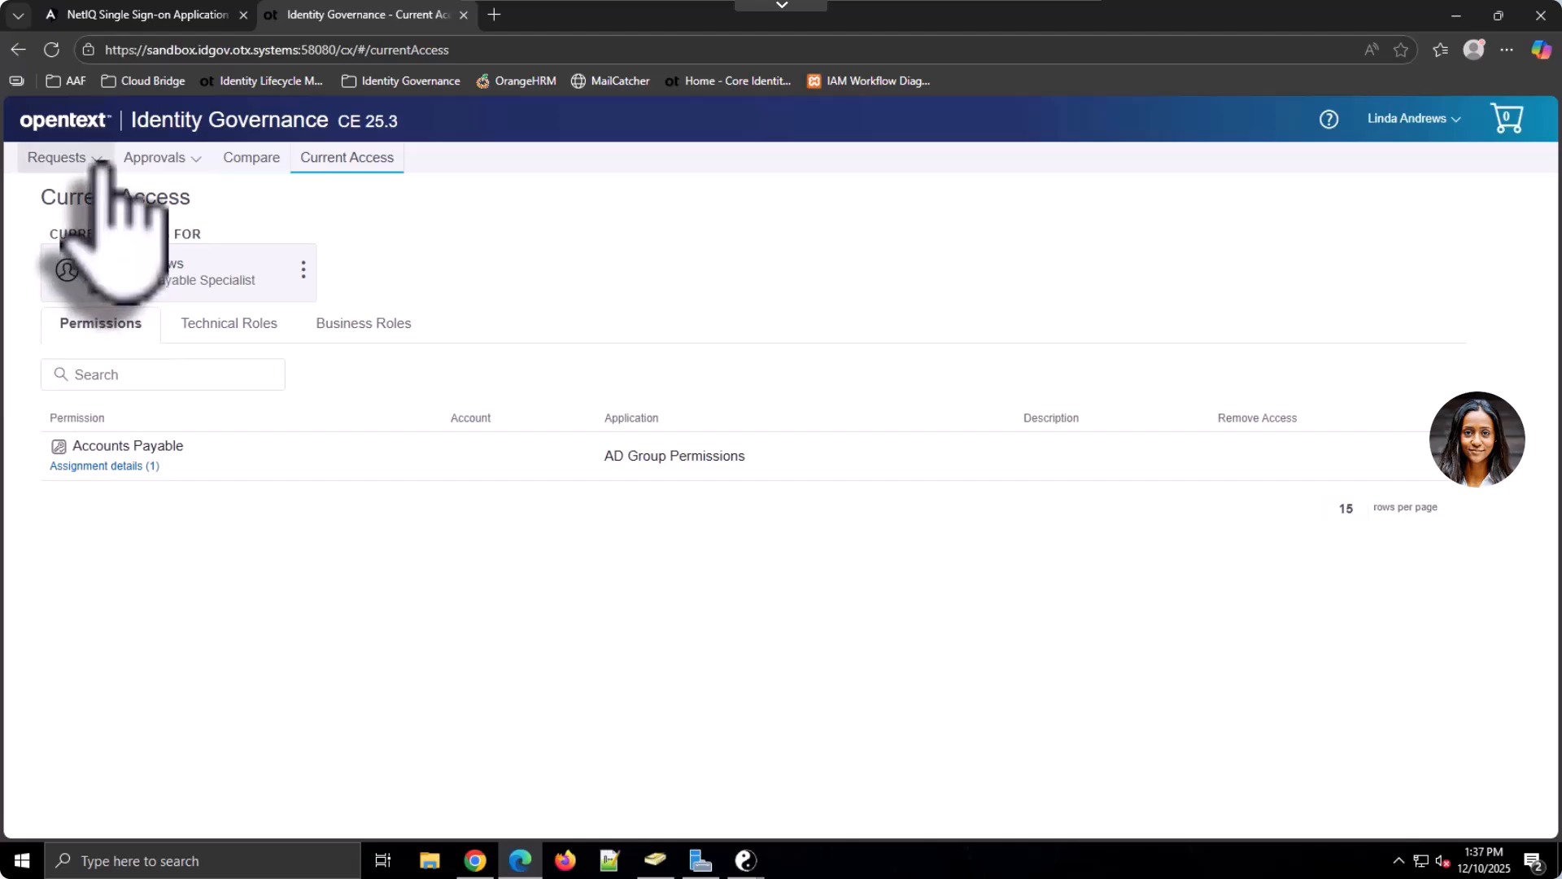
Add the AD User Request - Manager Approval technical role to the request cart
{"action": "left_click", "coordinate": [65, 158]}
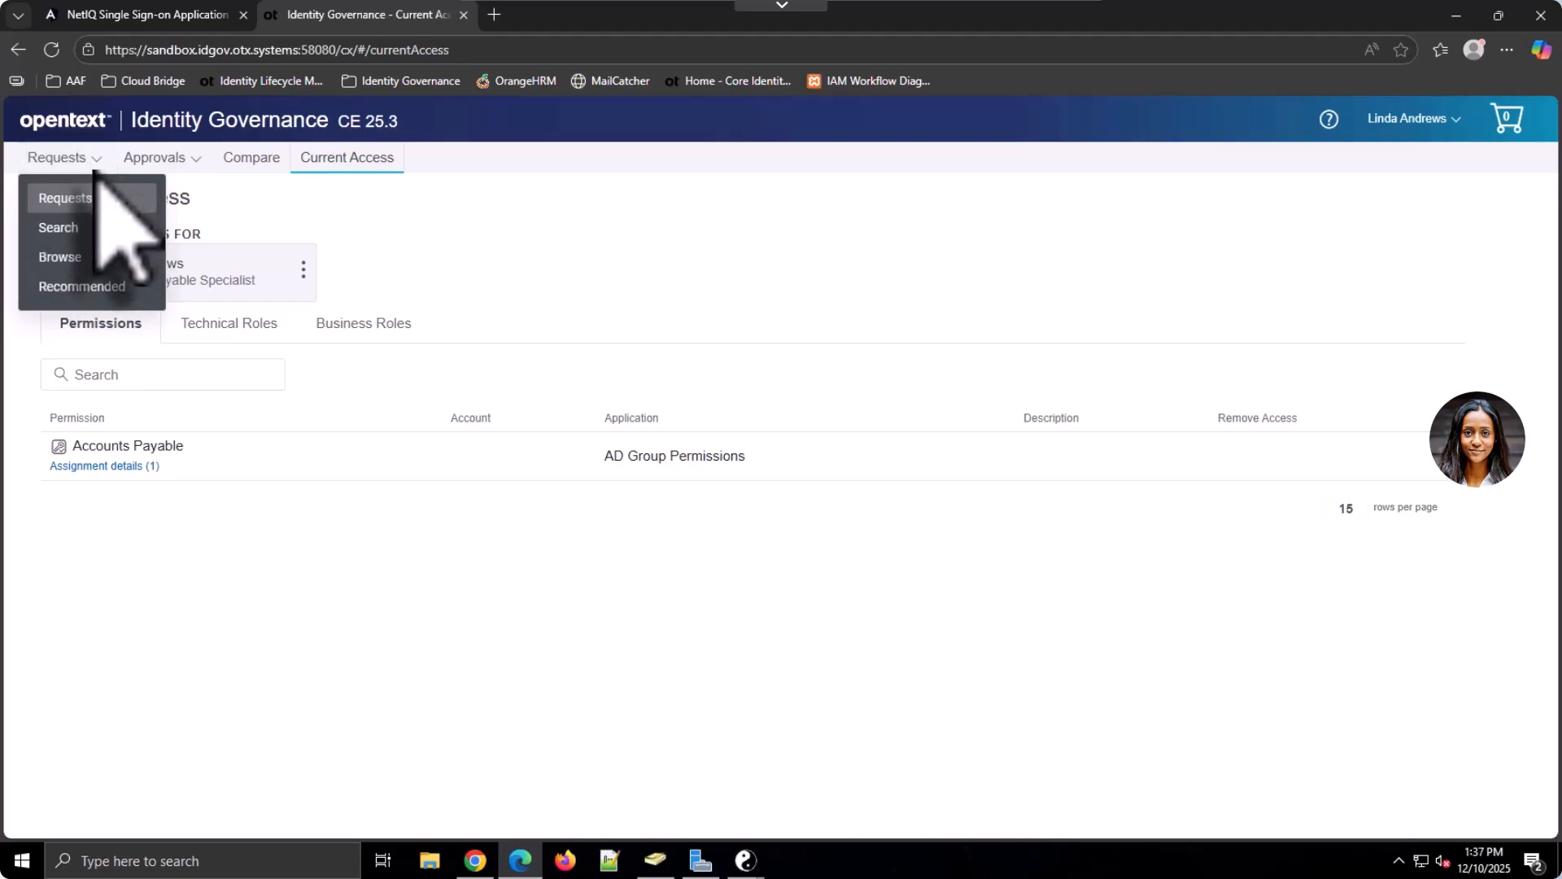
{"action": "left_click", "coordinate": [96, 256]}
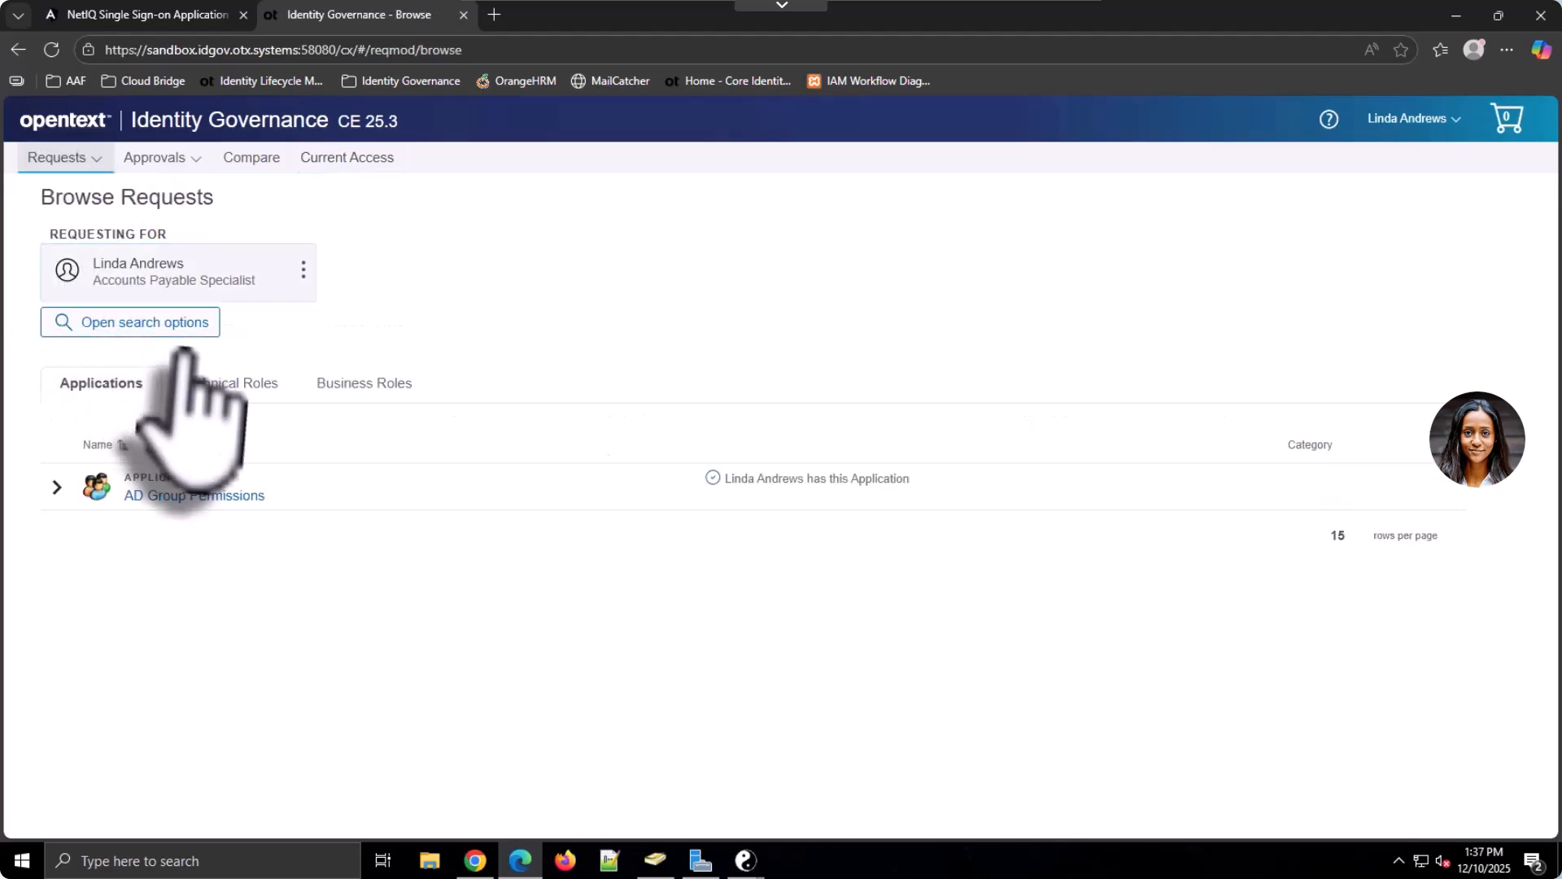
{"action": "left_click", "coordinate": [254, 397]}
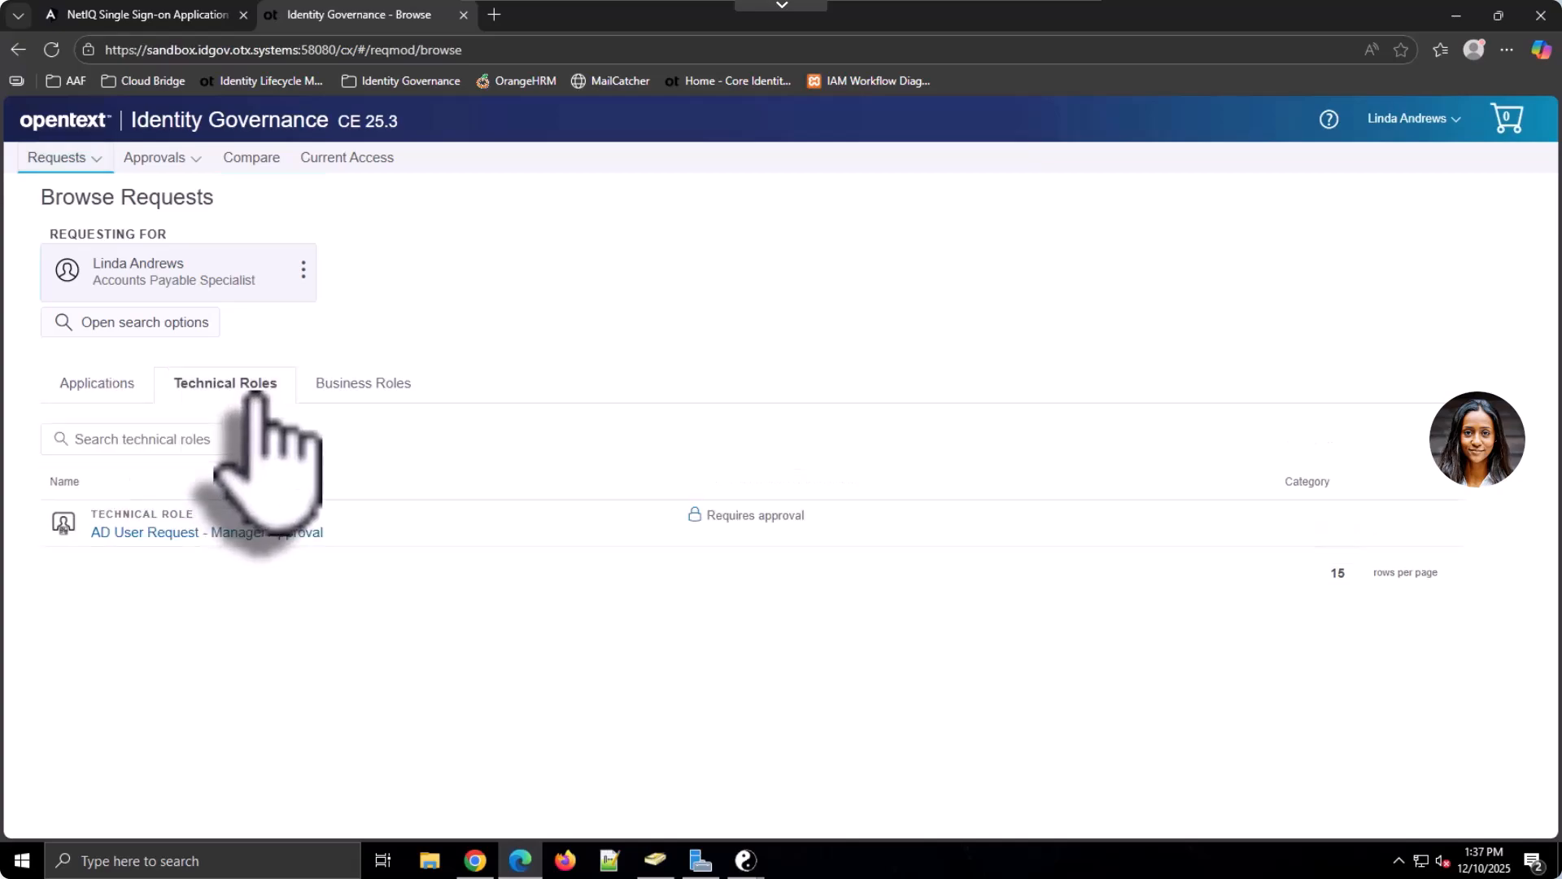
{"action": "left_click", "coordinate": [262, 534]}
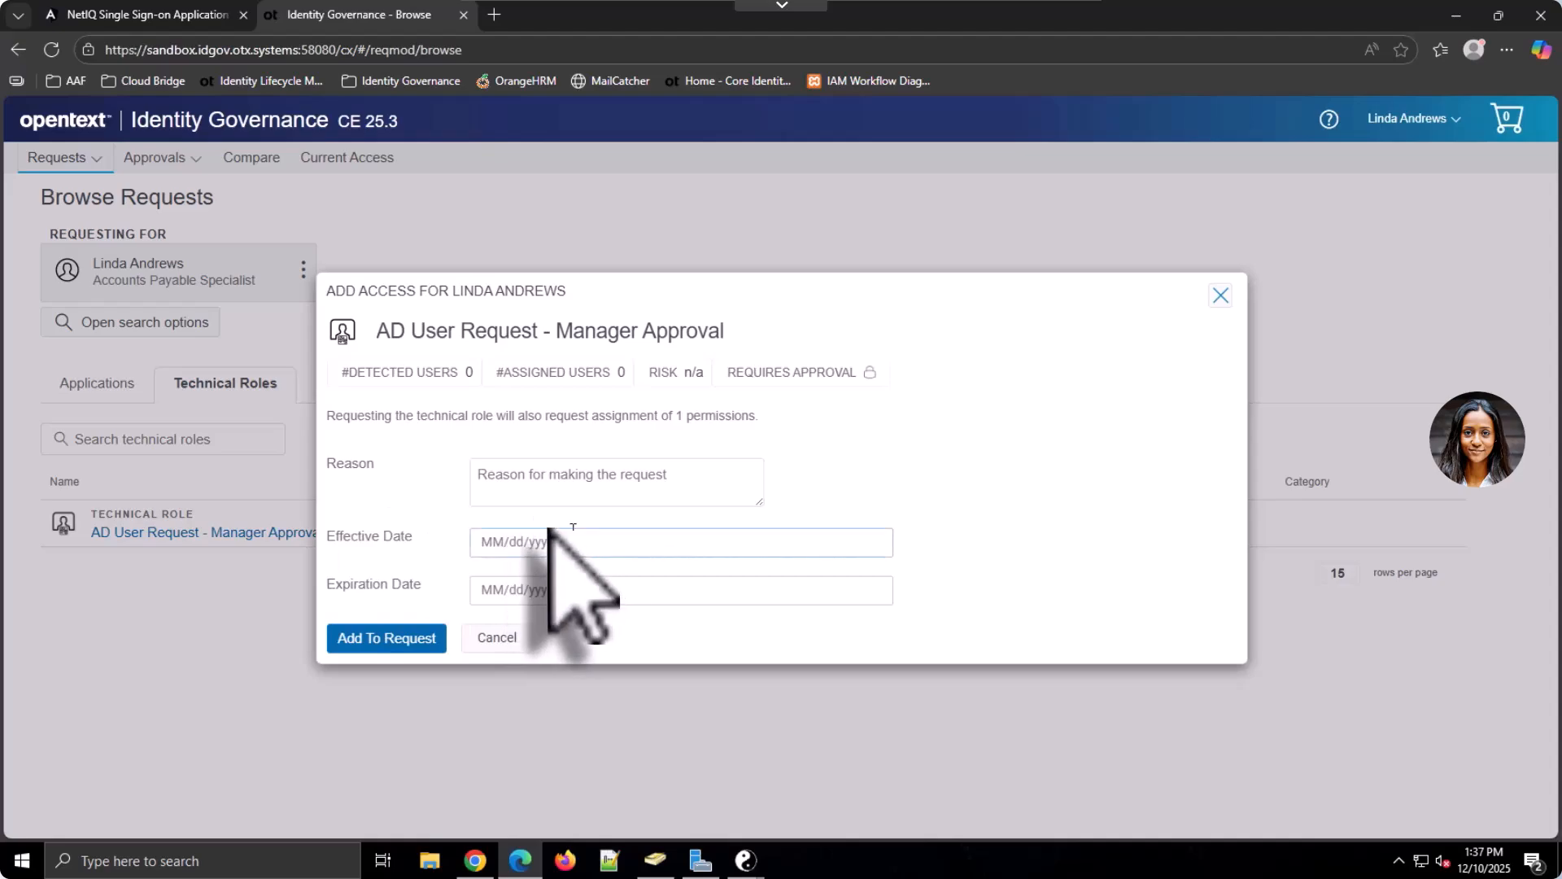
{"action": "left_click", "coordinate": [402, 639]}
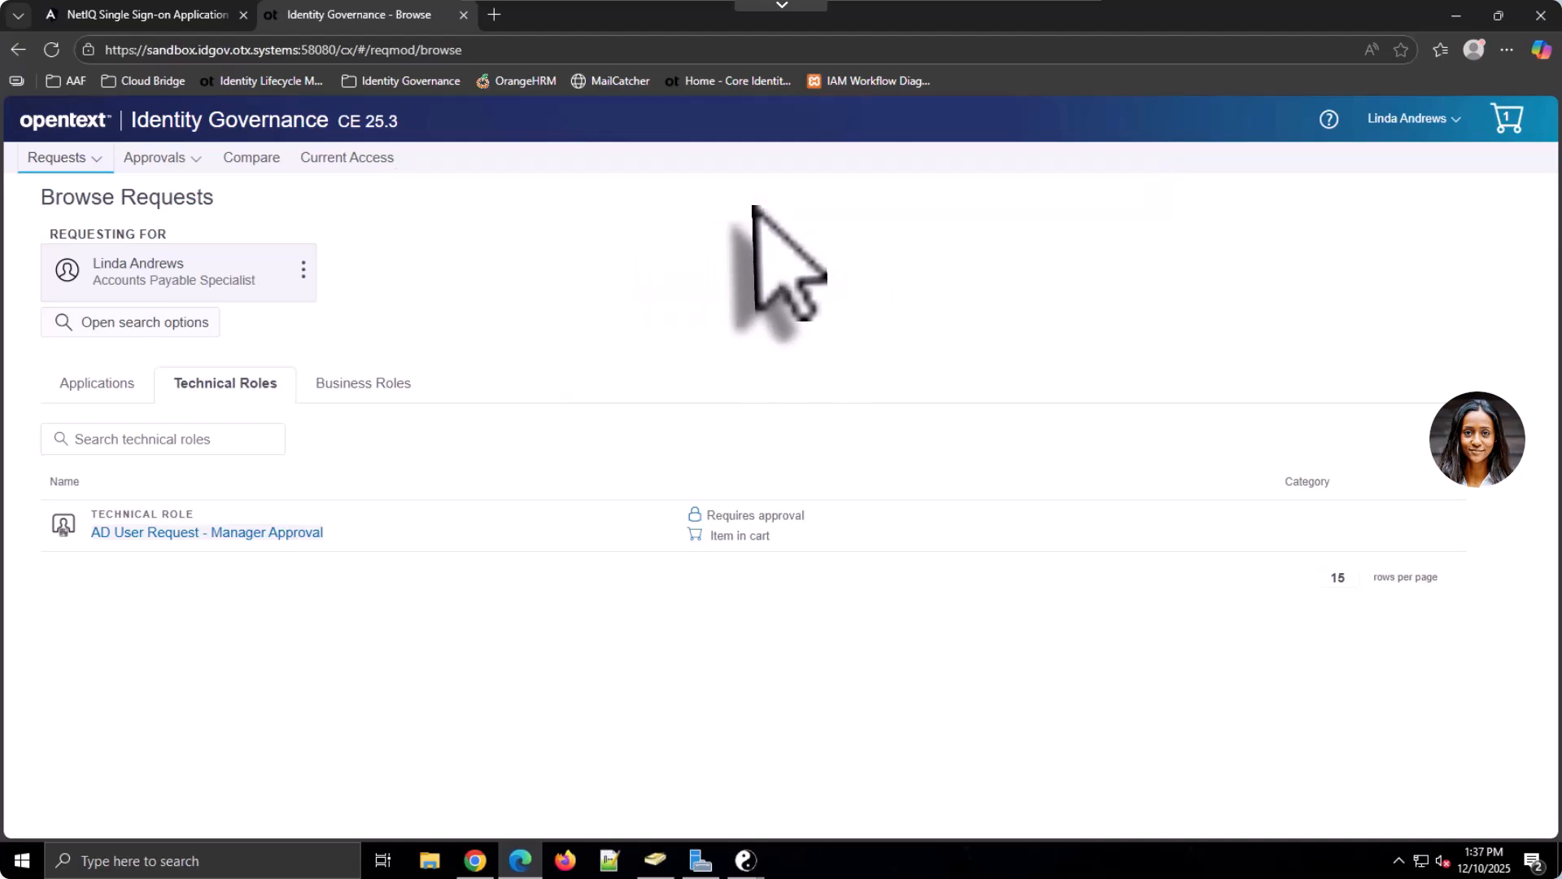
Submit the technical role request from the cart
{"action": "left_click", "coordinate": [1507, 119]}
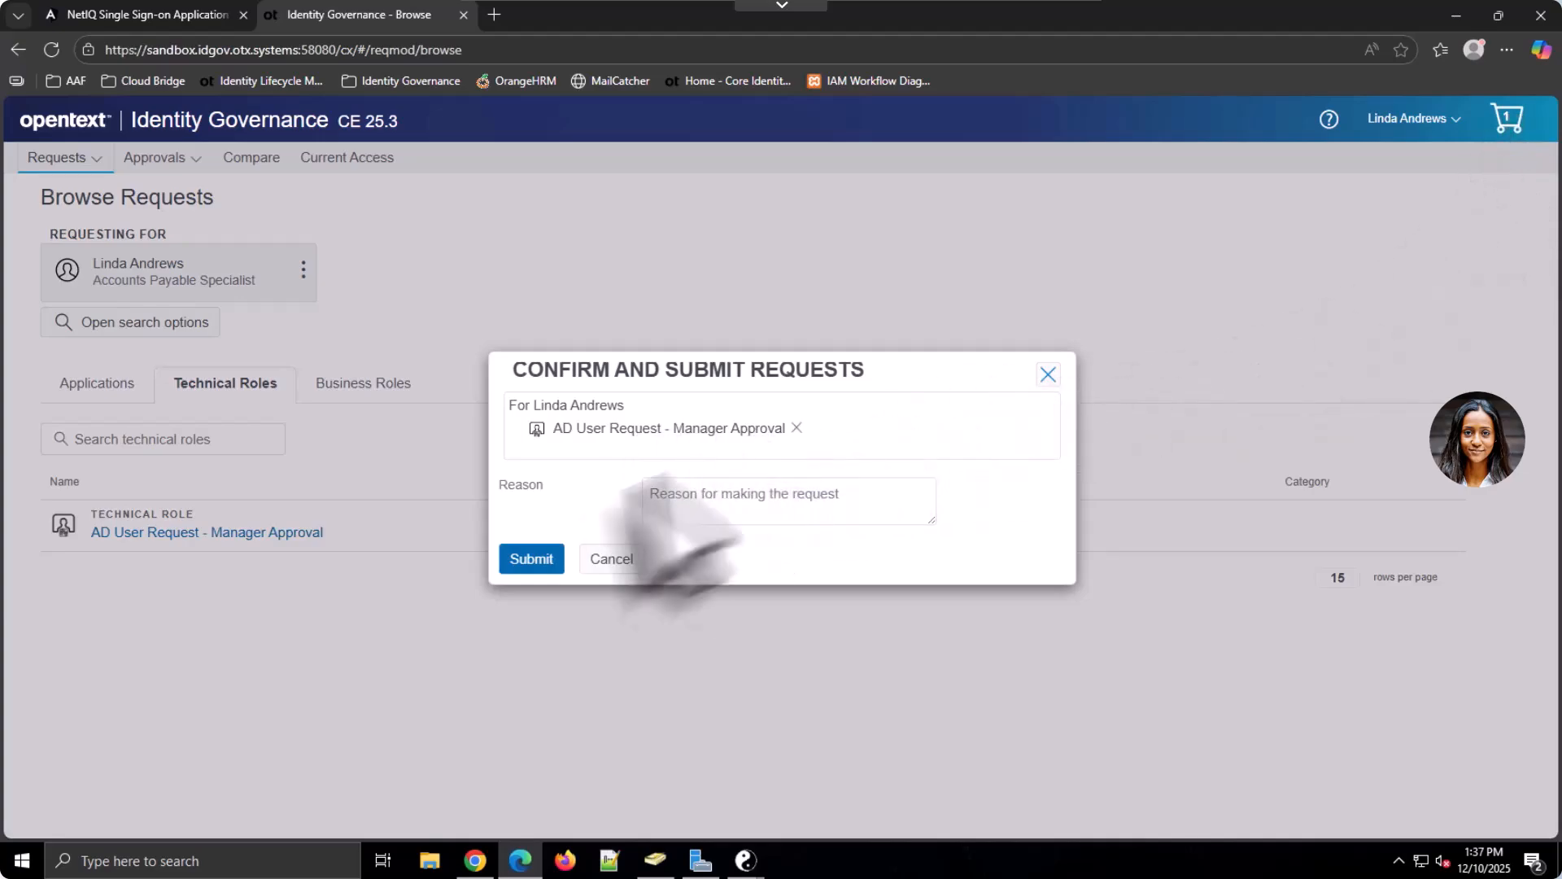
{"action": "left_click", "coordinate": [537, 559]}
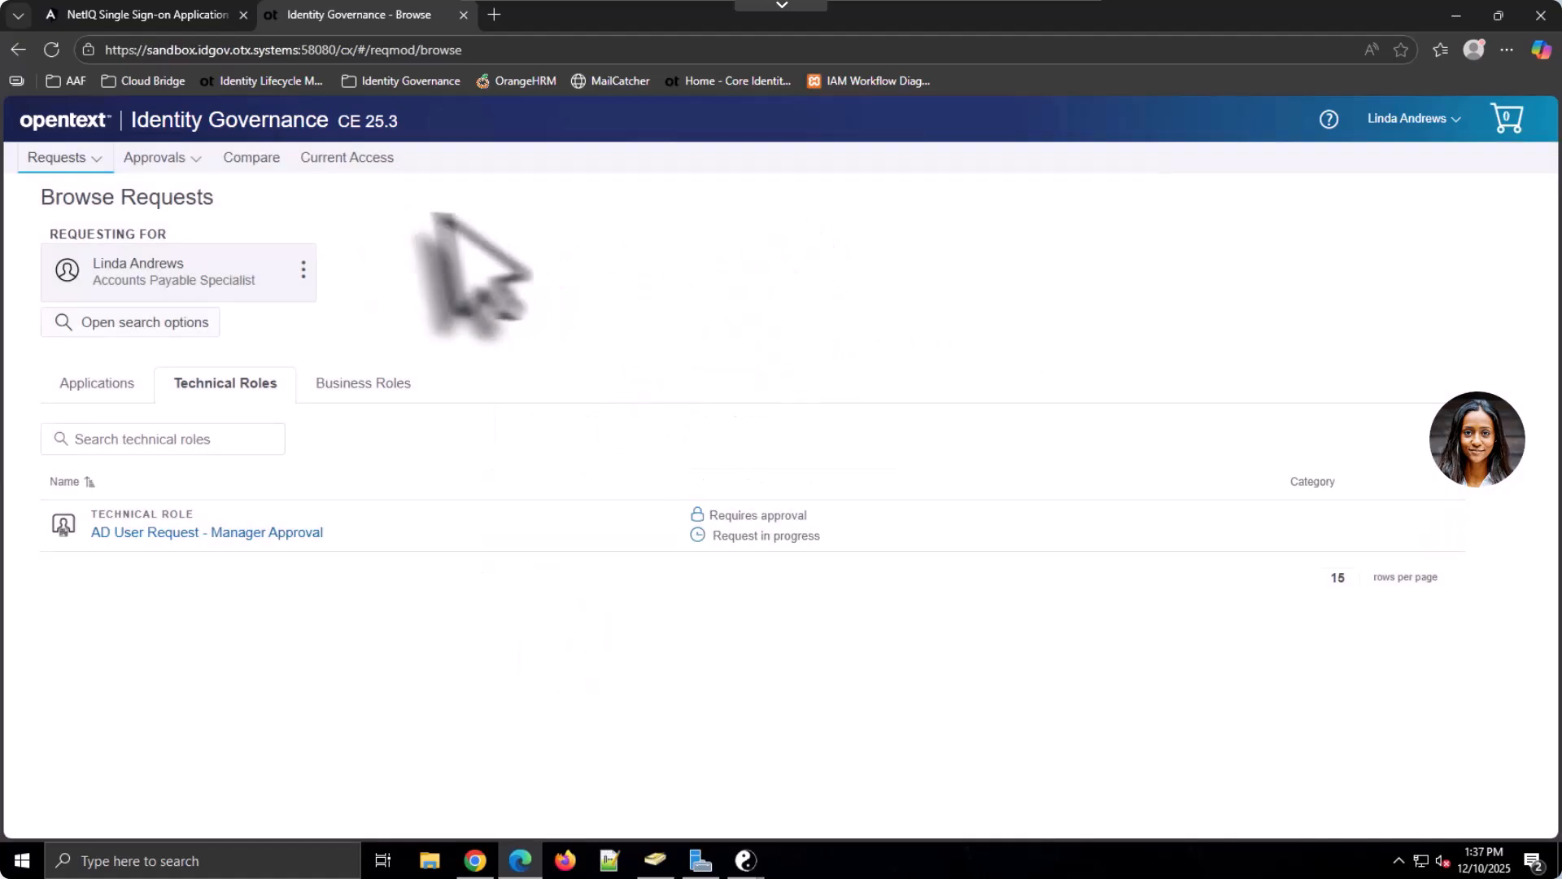
{"action": "left_click", "coordinate": [67, 157]}
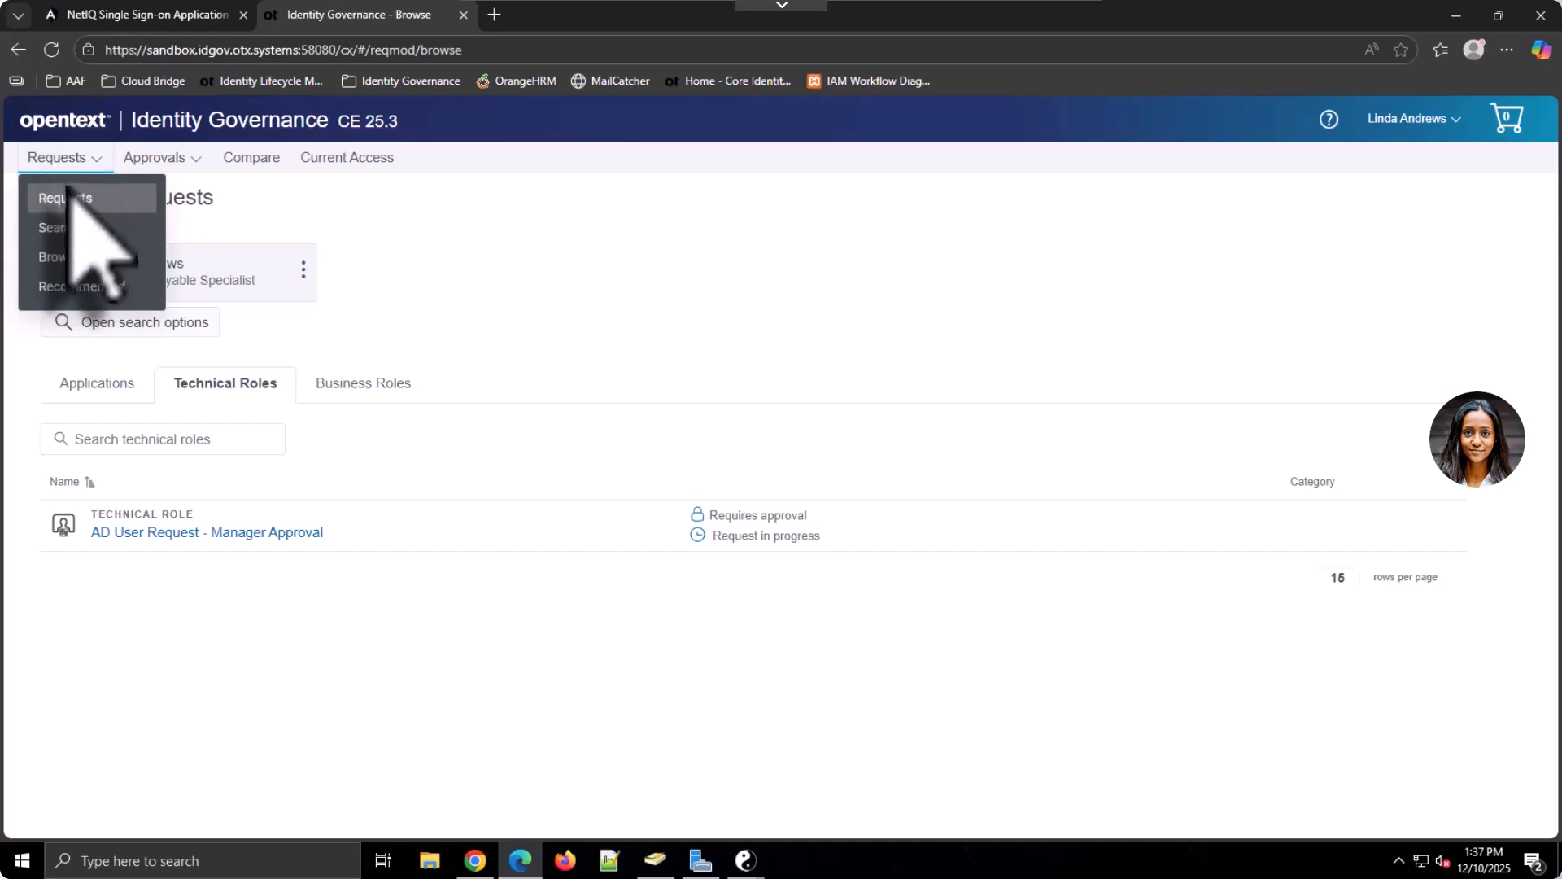
Show My Pending Requests and expand the role request's timeline to approval step #2
{"action": "left_click", "coordinate": [81, 215]}
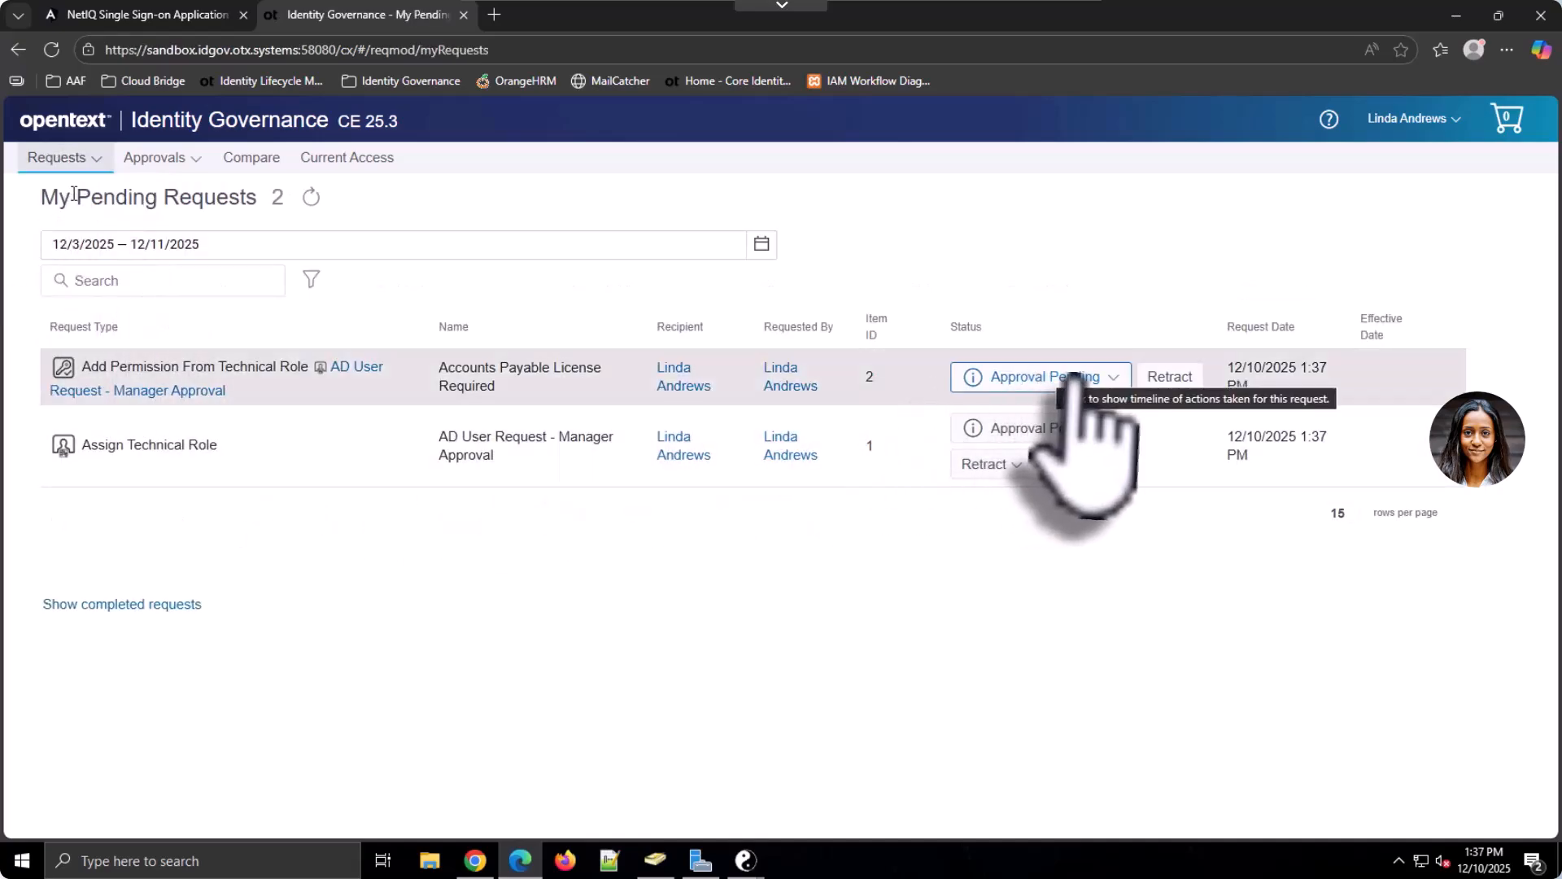
{"action": "left_click", "coordinate": [1119, 376]}
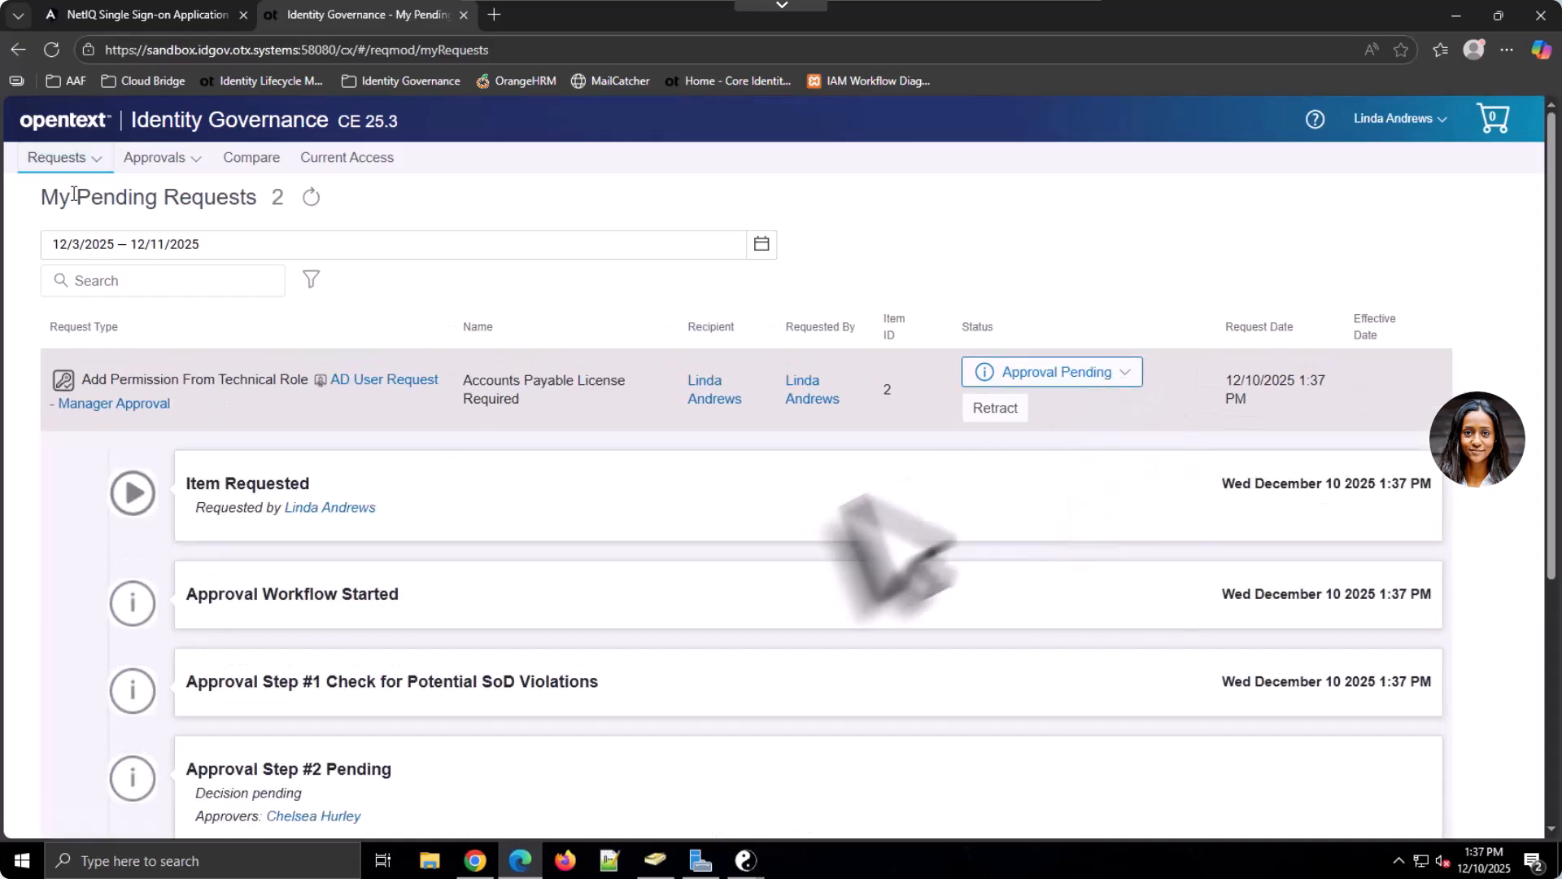
{"action": "scroll", "coordinate": [765, 627], "scroll_direction": "down", "scroll_amount": 2}
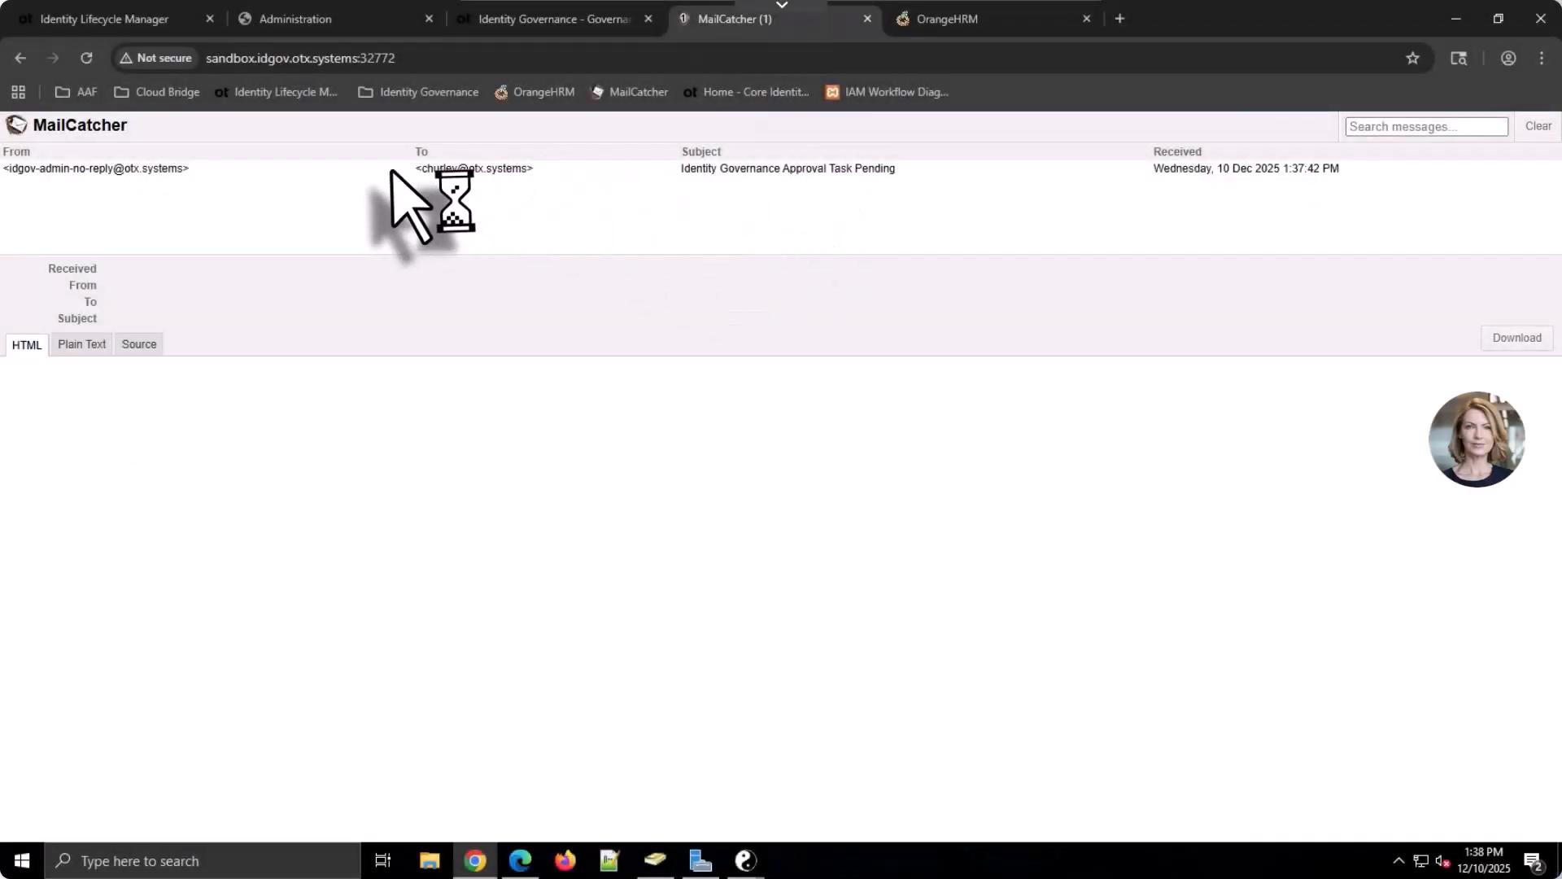
Open the Approval Task Pending email in MailCatcher and follow its Complete the task link
{"action": "left_click", "coordinate": [392, 169]}
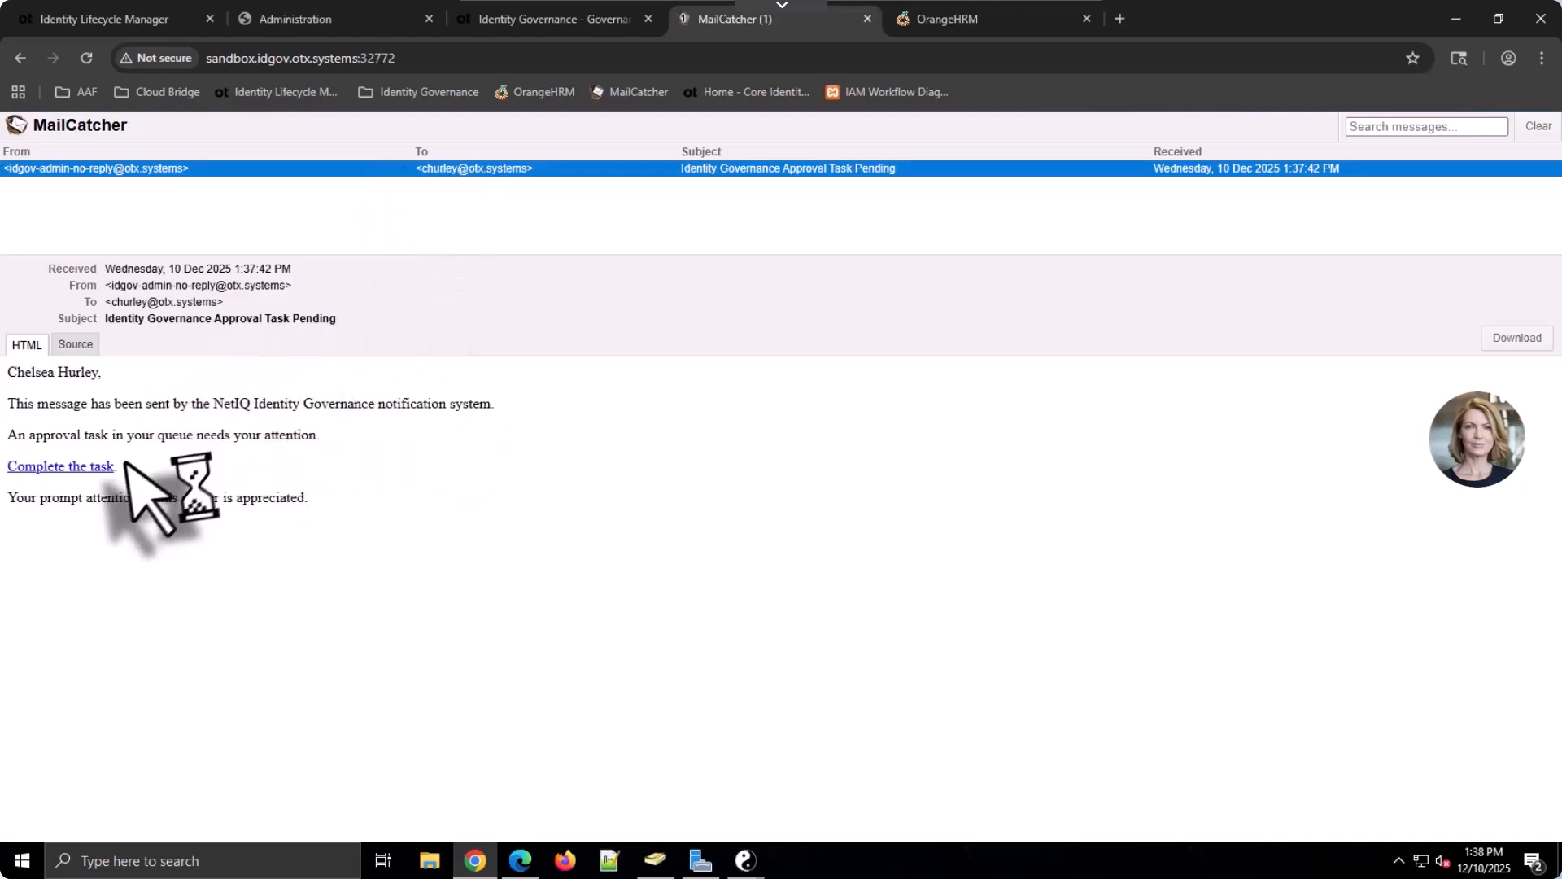
{"action": "left_click", "coordinate": [80, 467]}
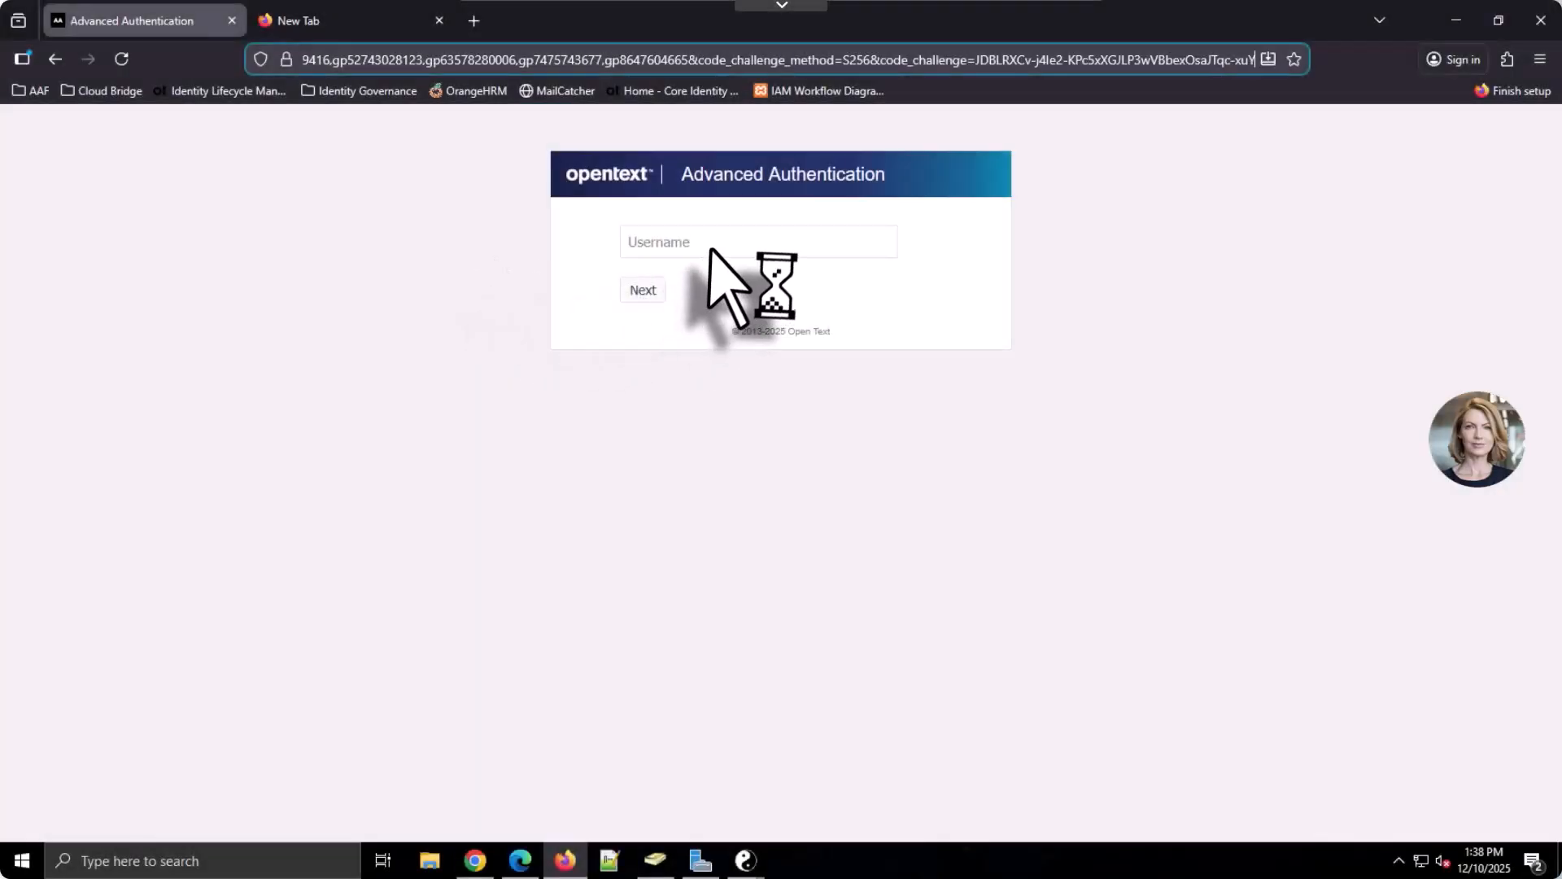
Sign in as the approver with username and directory password, declining Firefox's password save
{"action": "left_click", "coordinate": [710, 249]}
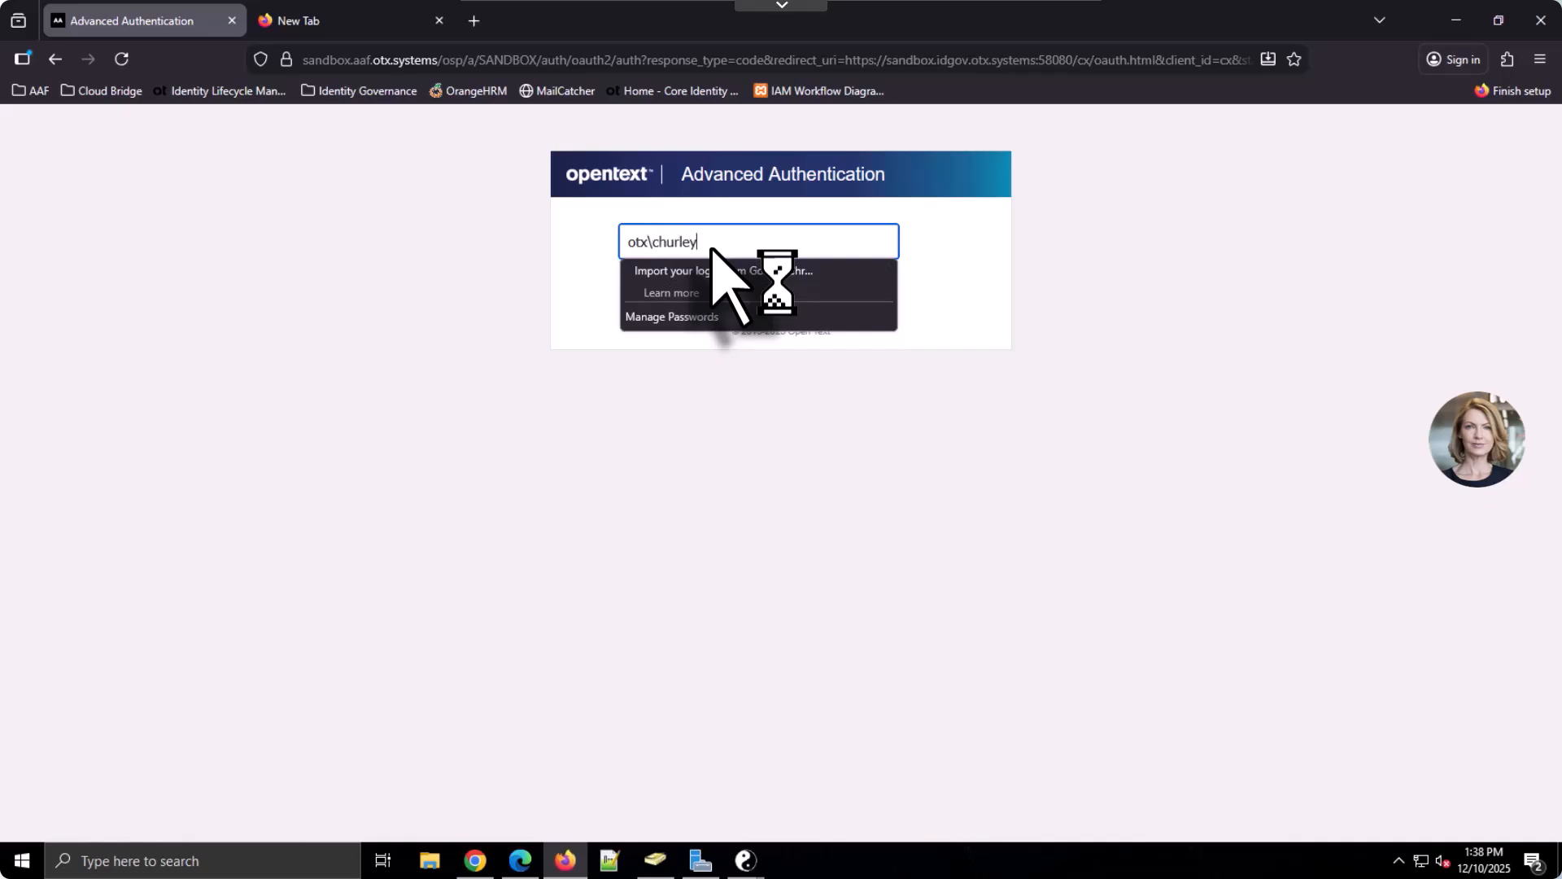
{"action": "key", "text": "Return"}
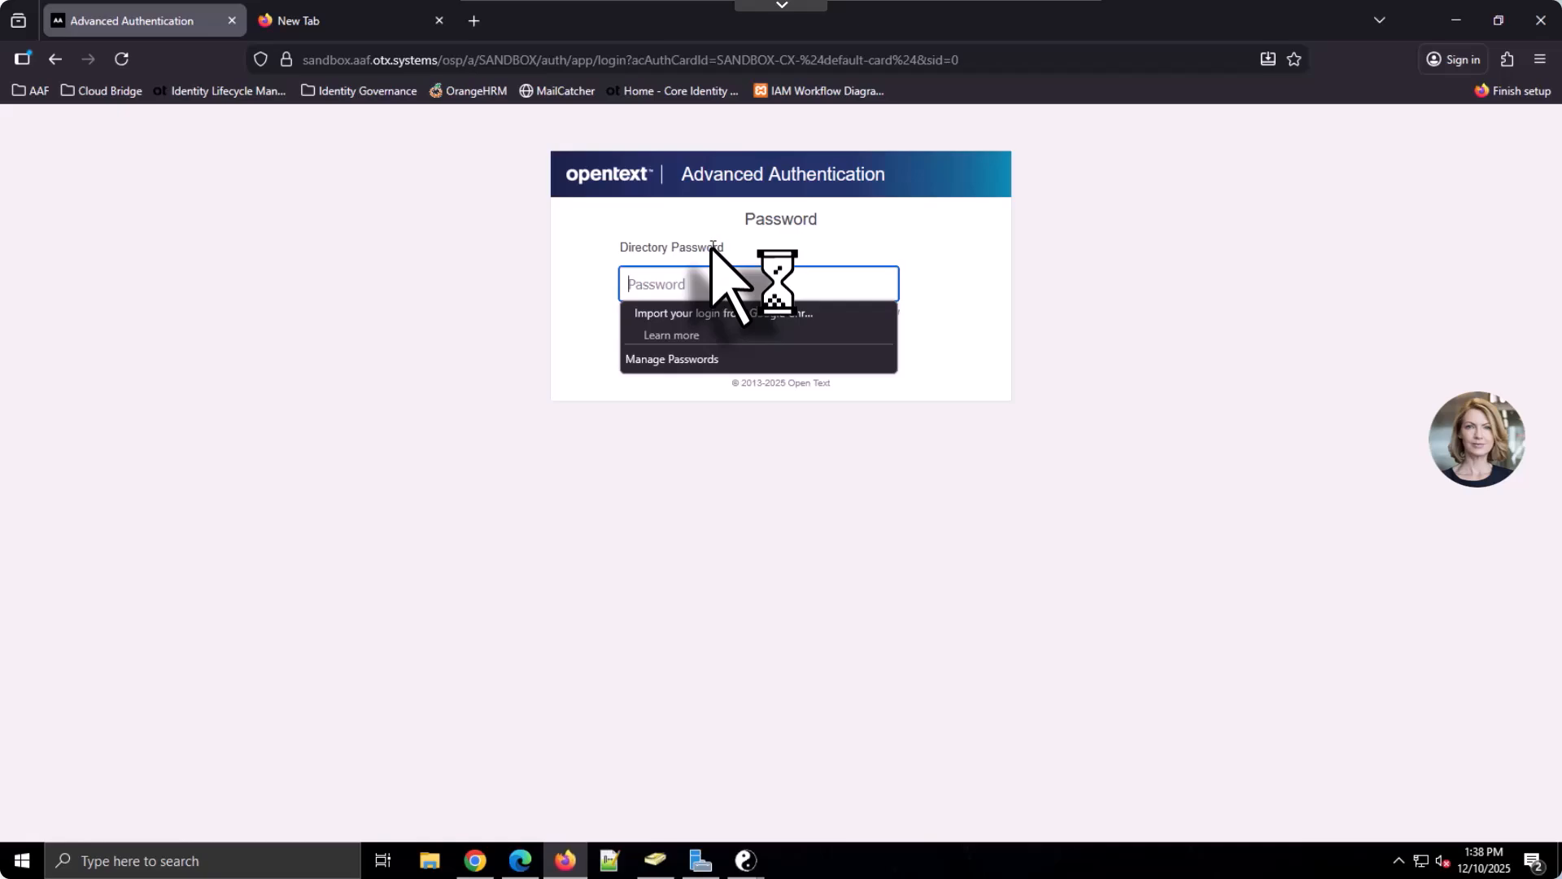
{"action": "type", "text": "•"}
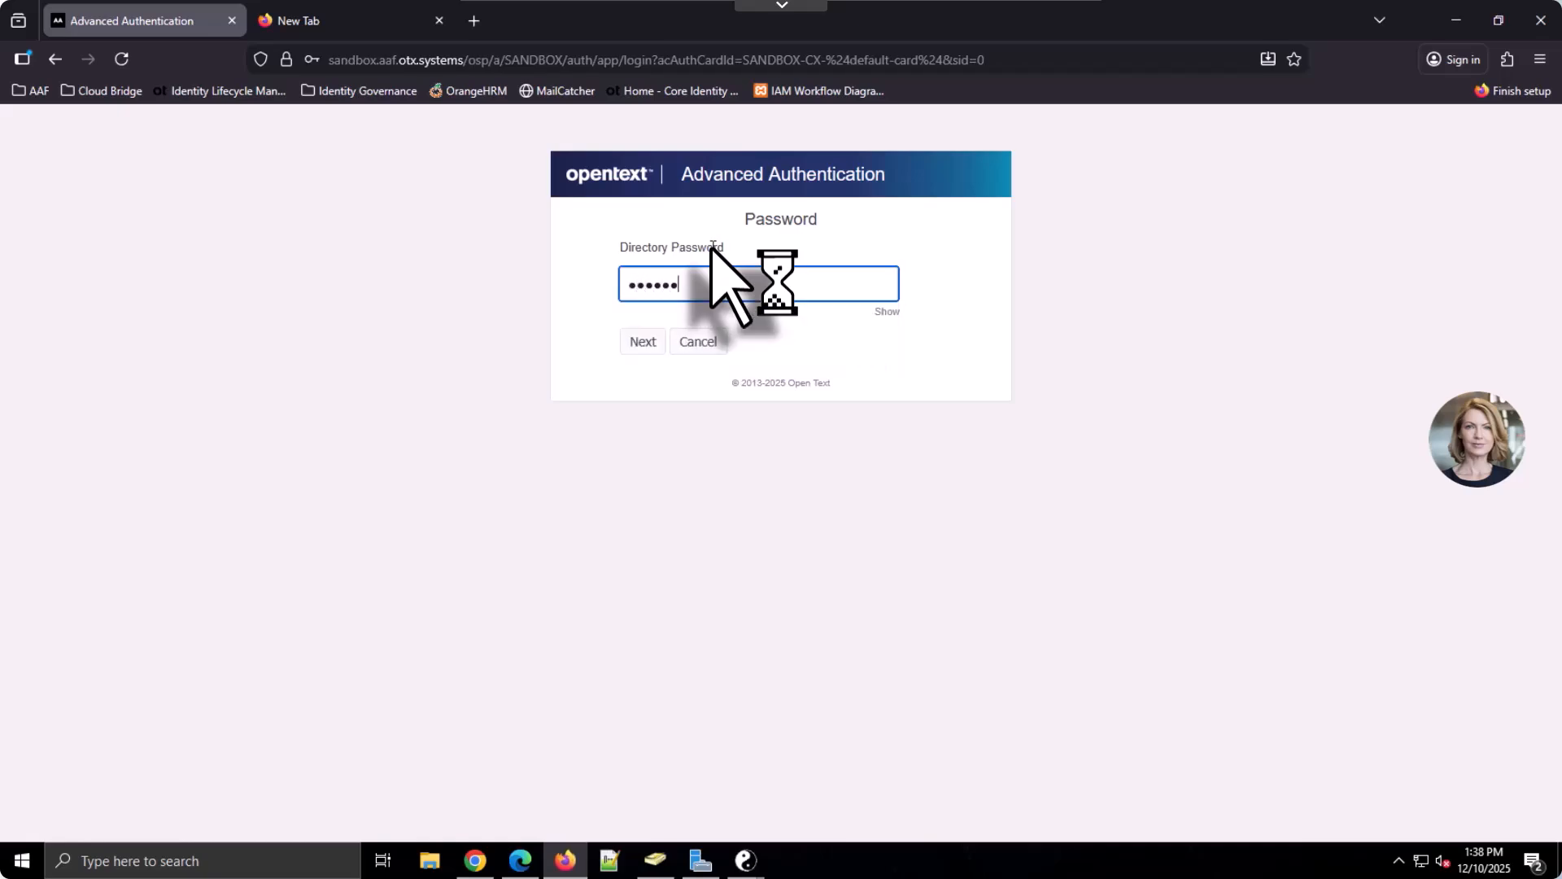
{"action": "key", "text": "Return"}
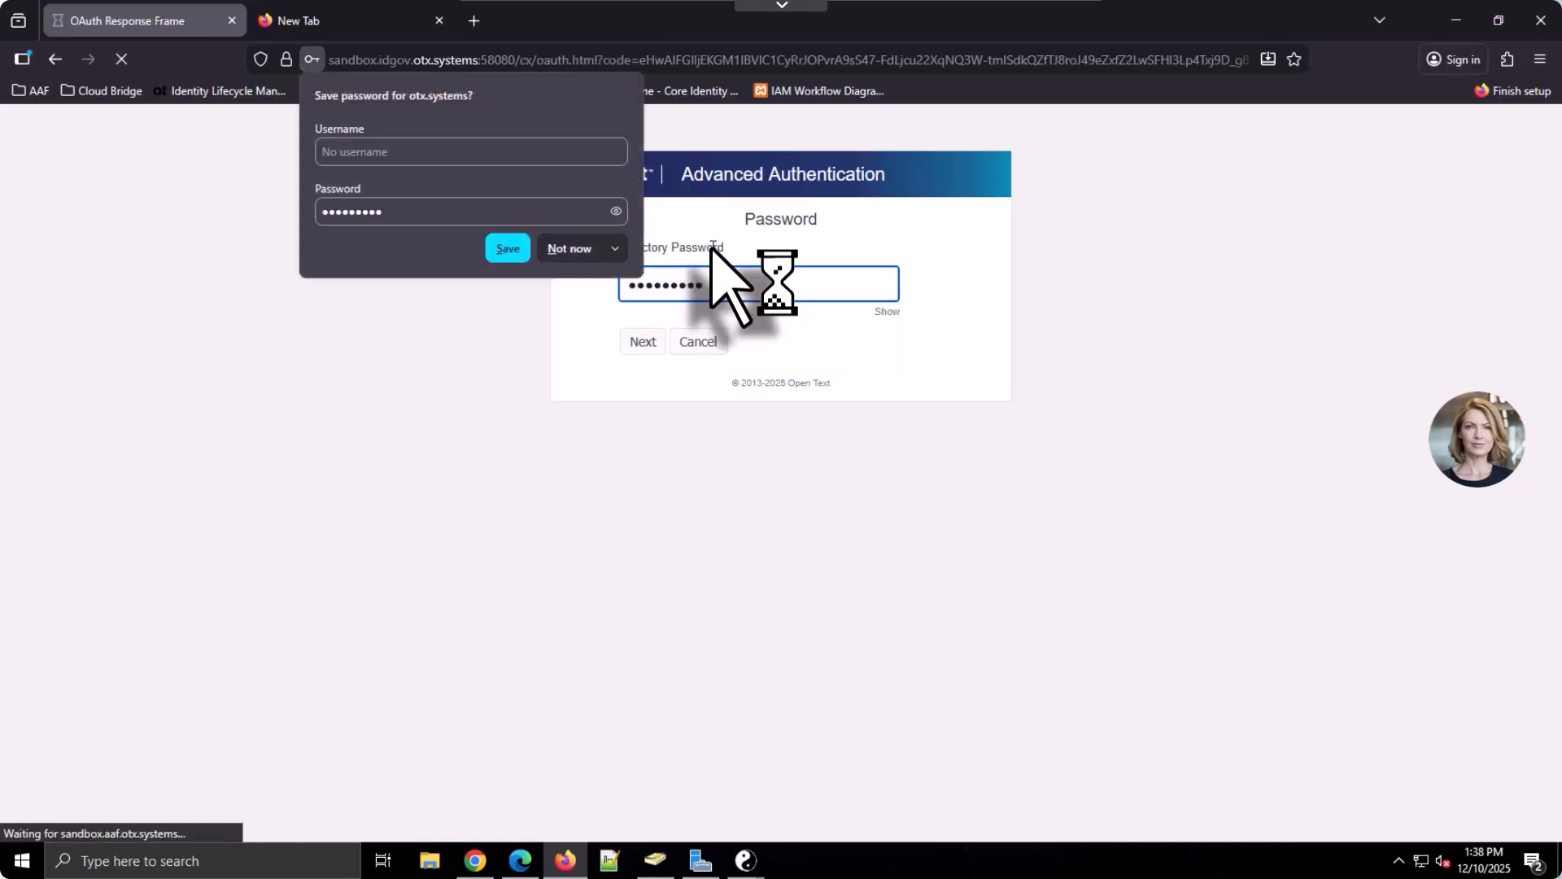
{"action": "left_click", "coordinate": [569, 249]}
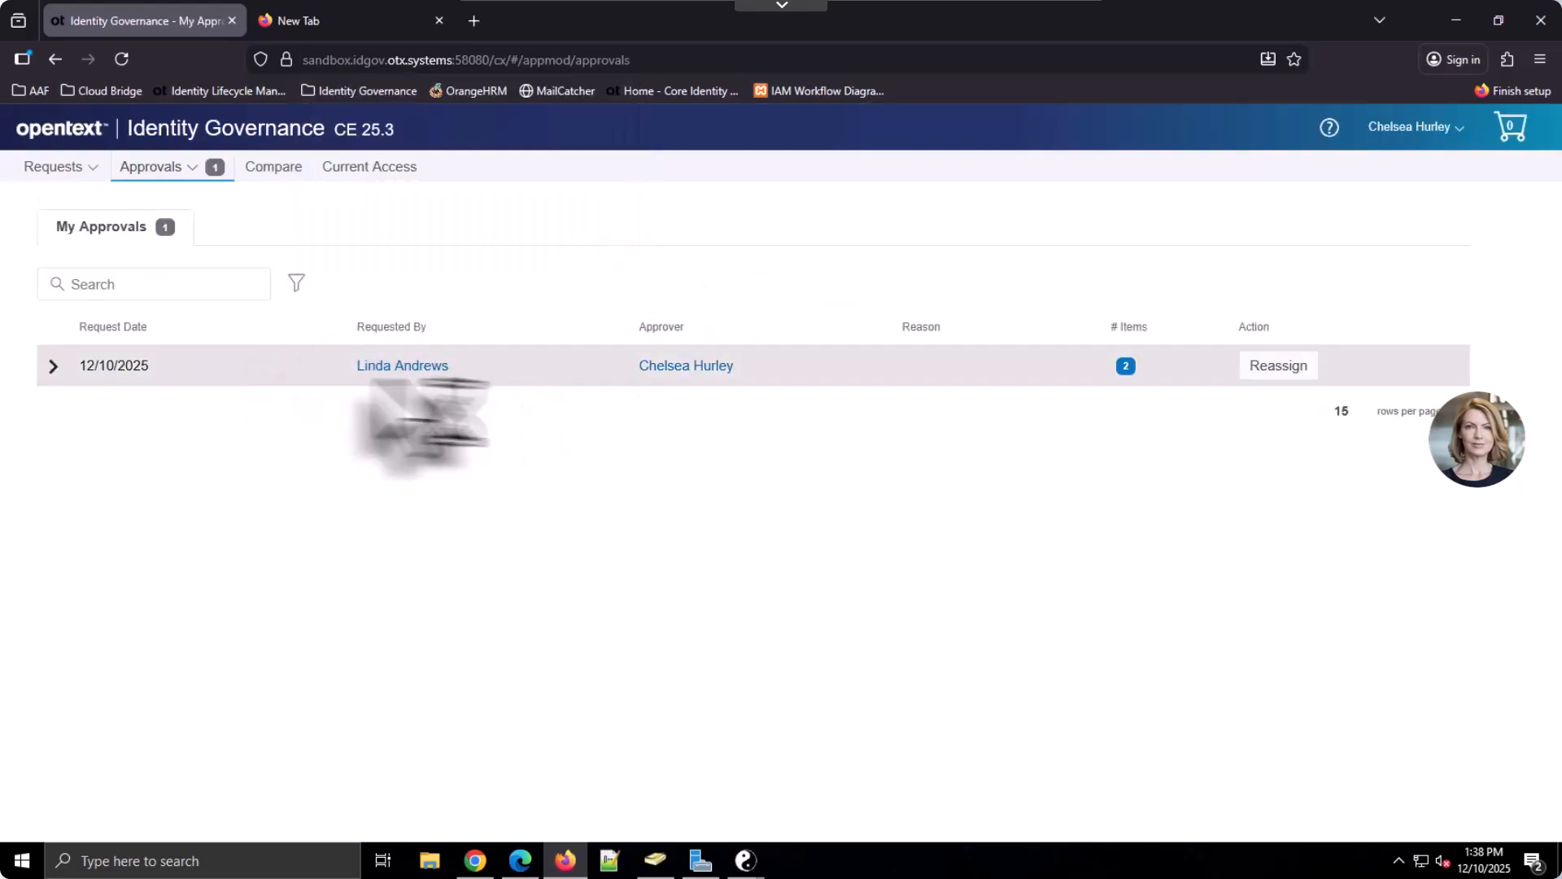
Approve the technical role and Accounts Payable License Required items with comment 'Approved for new hire.'
{"action": "left_click", "coordinate": [51, 366]}
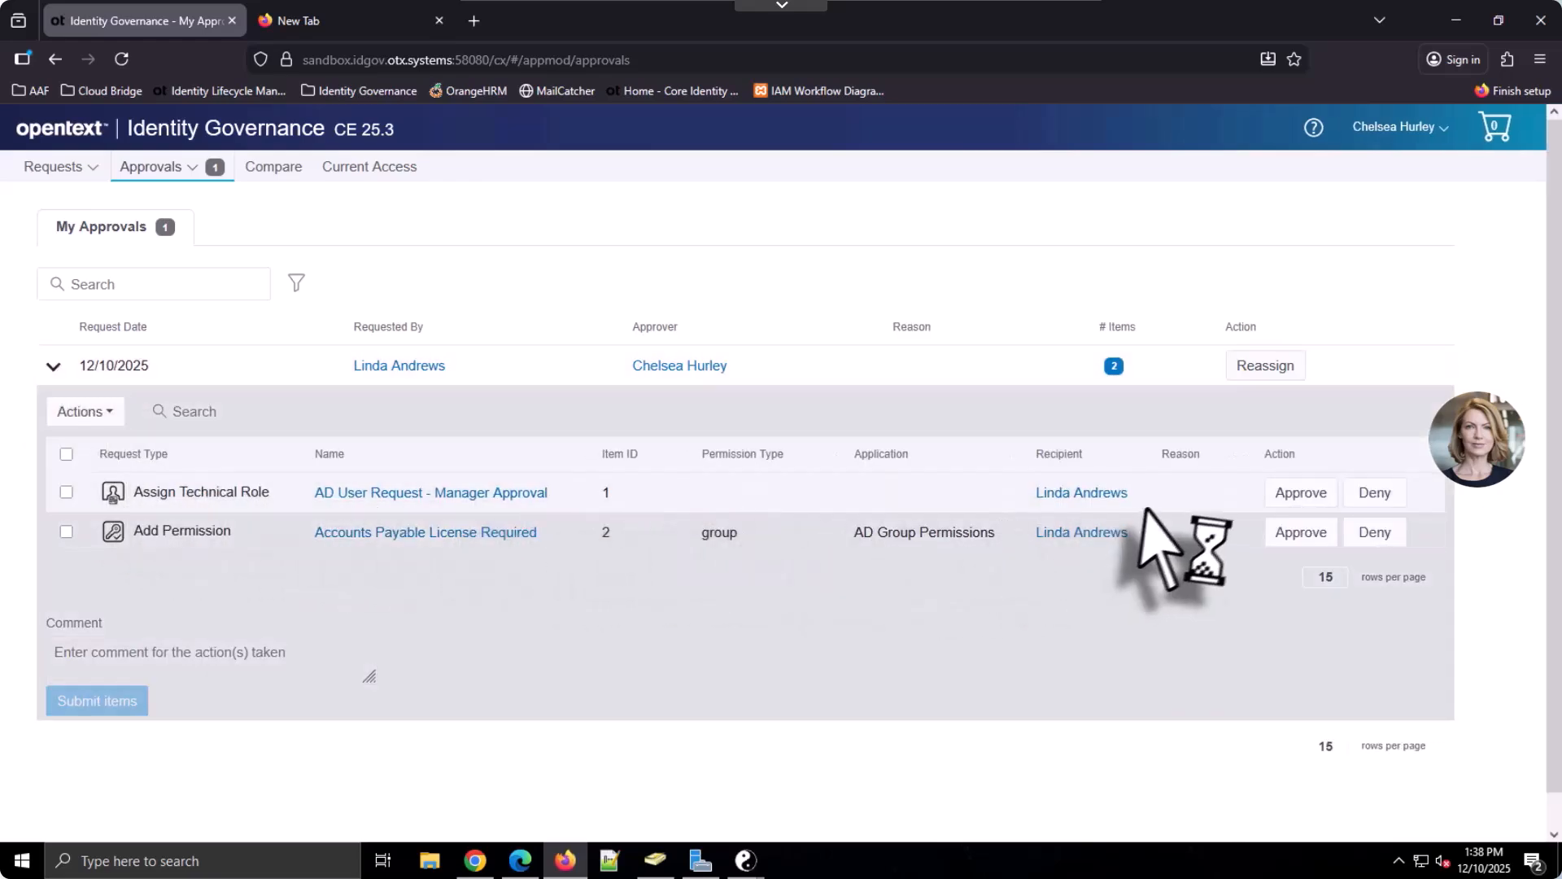
{"action": "left_click", "coordinate": [1297, 493]}
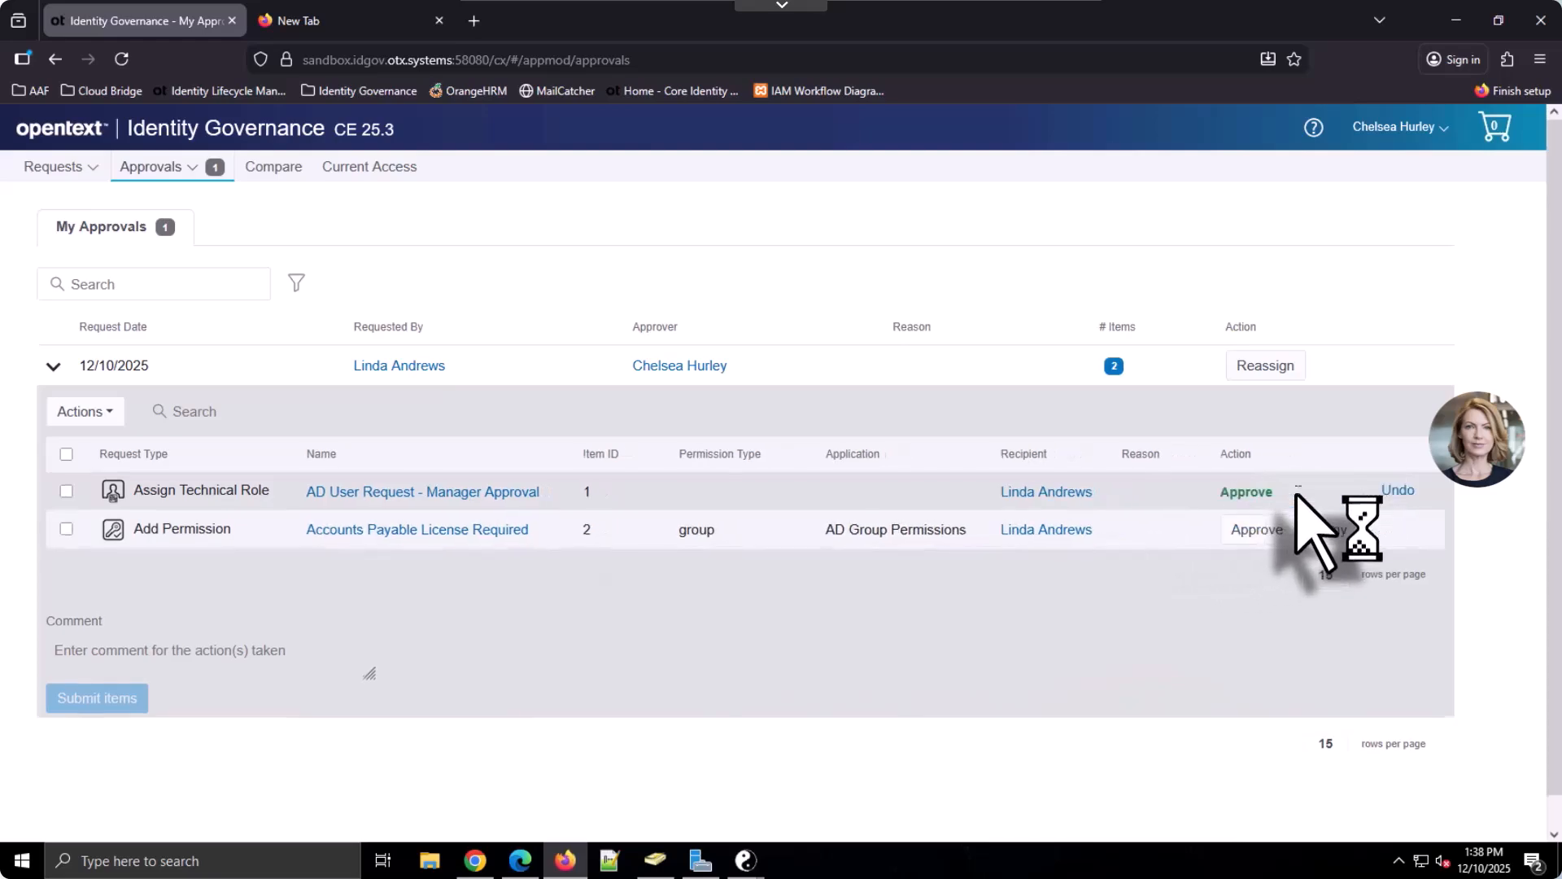
{"action": "left_click", "coordinate": [1257, 530]}
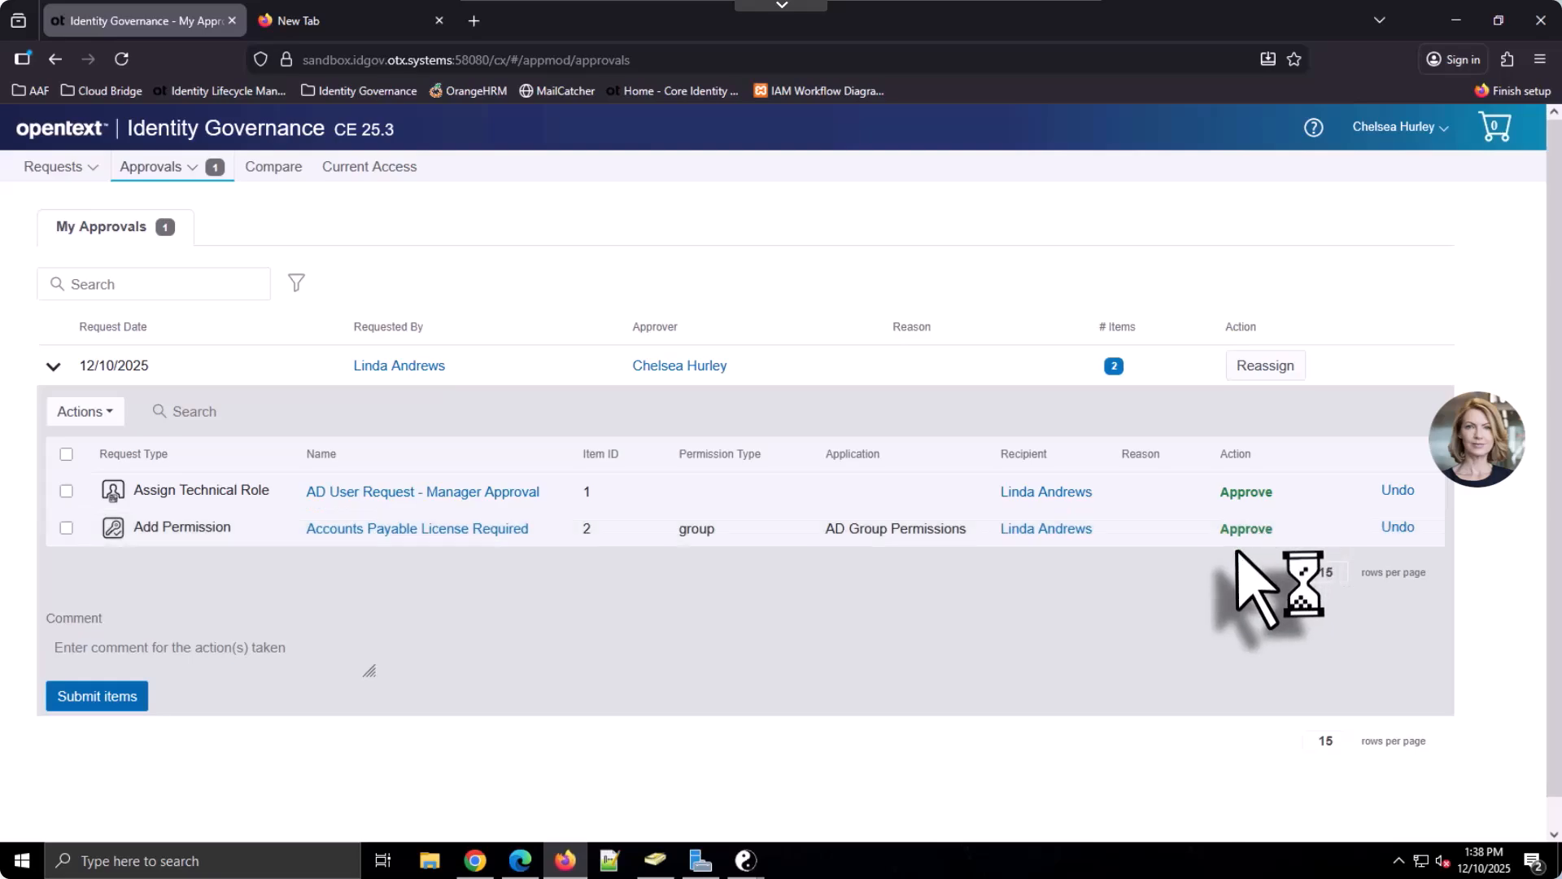
{"action": "left_click", "coordinate": [257, 644]}
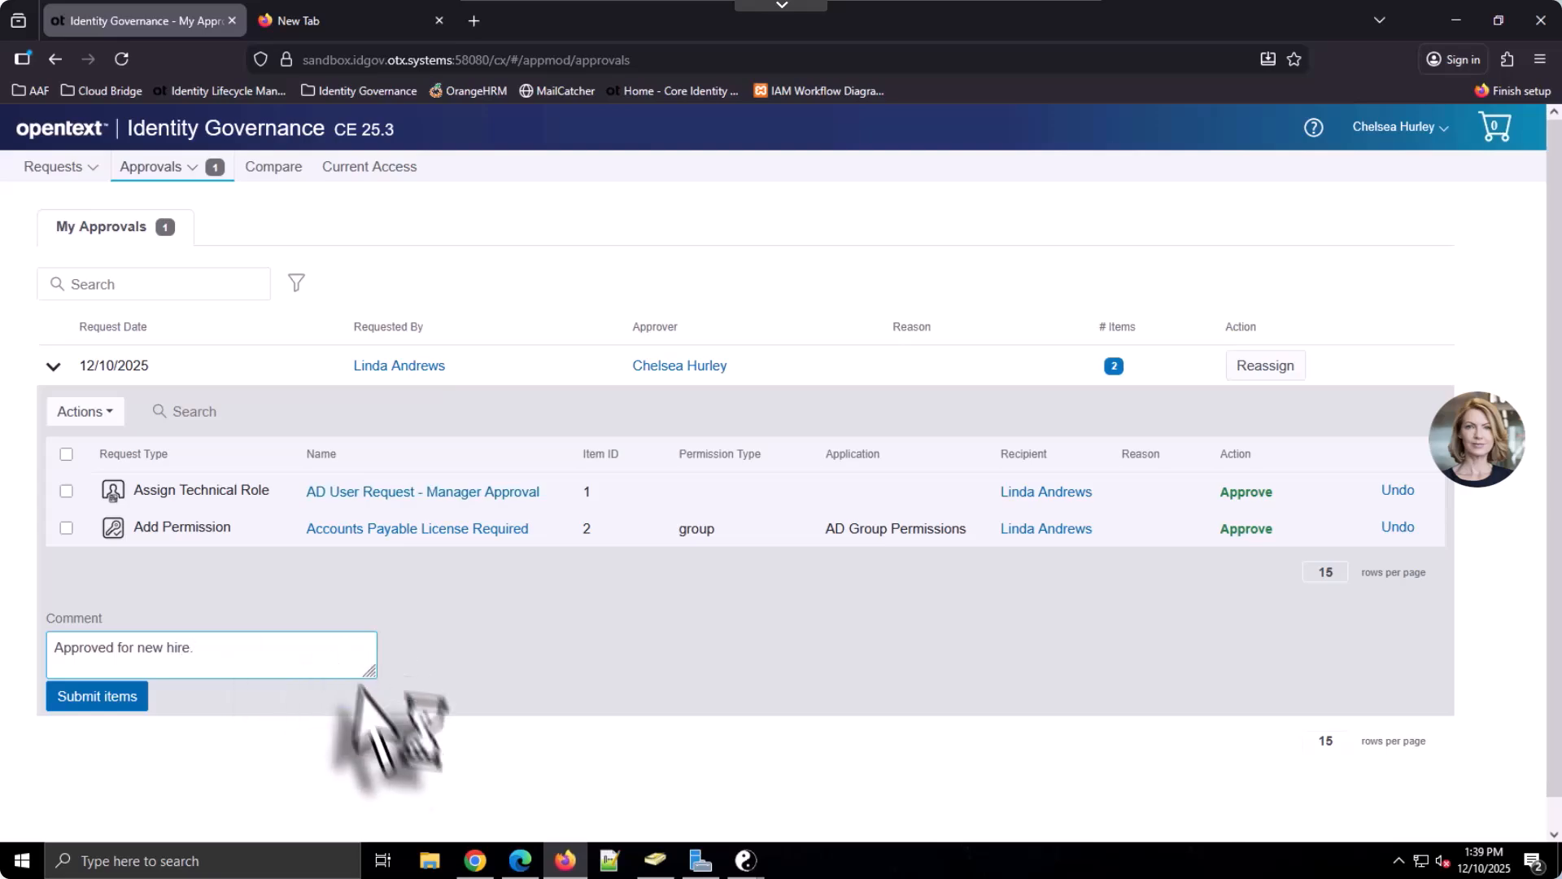
{"action": "left_click", "coordinate": [123, 697]}
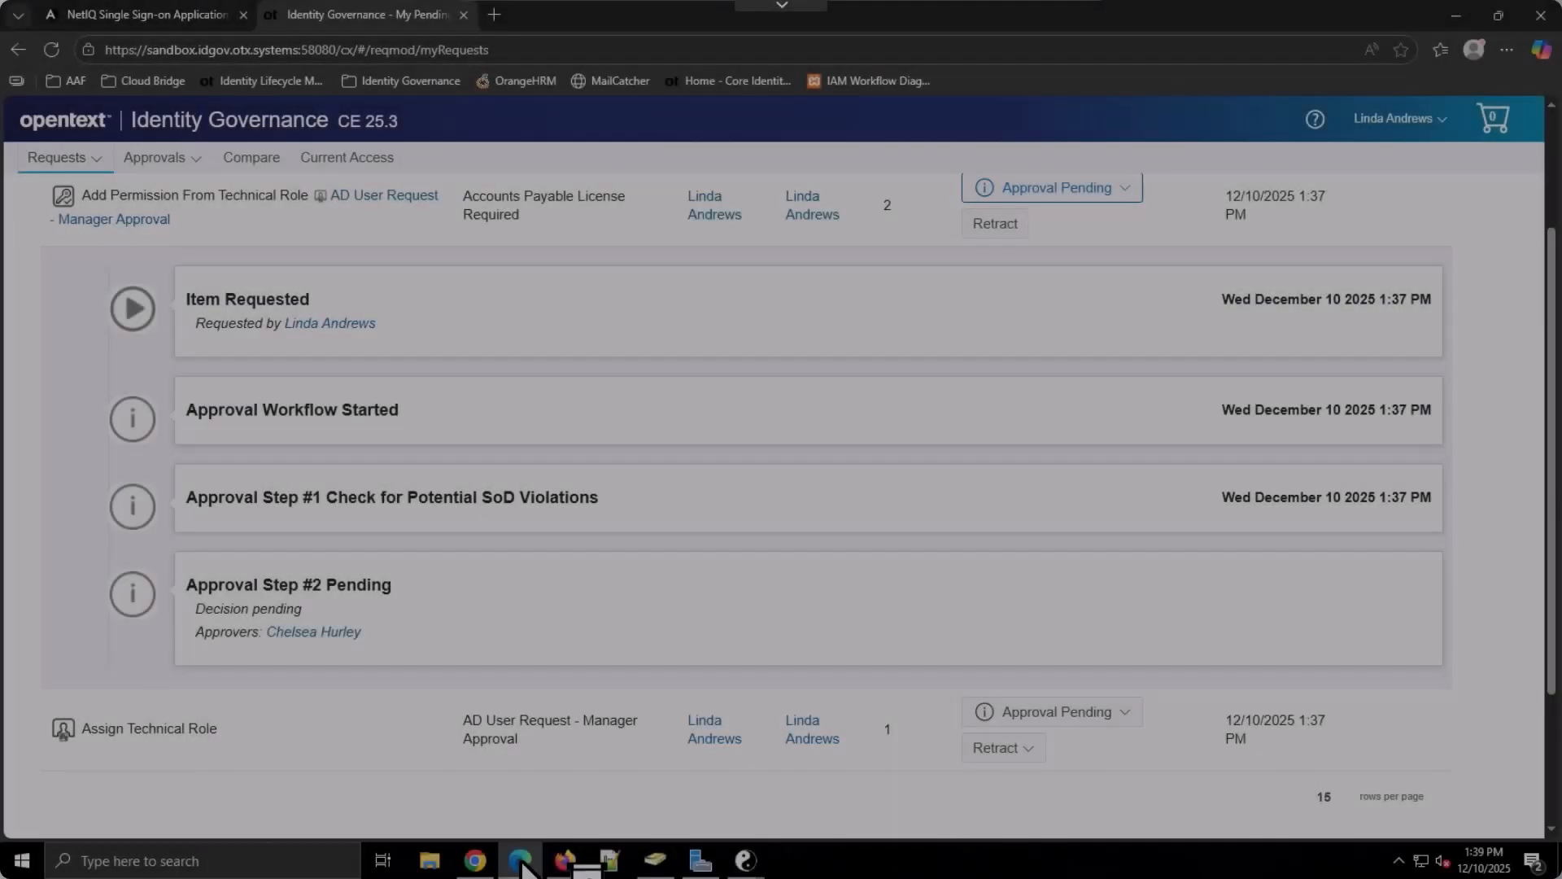
Refresh My Pending Requests and expand the request's timeline down to Fulfilled Via DAAS
{"action": "scroll", "coordinate": [685, 583], "scroll_direction": "up", "scroll_amount": 2}
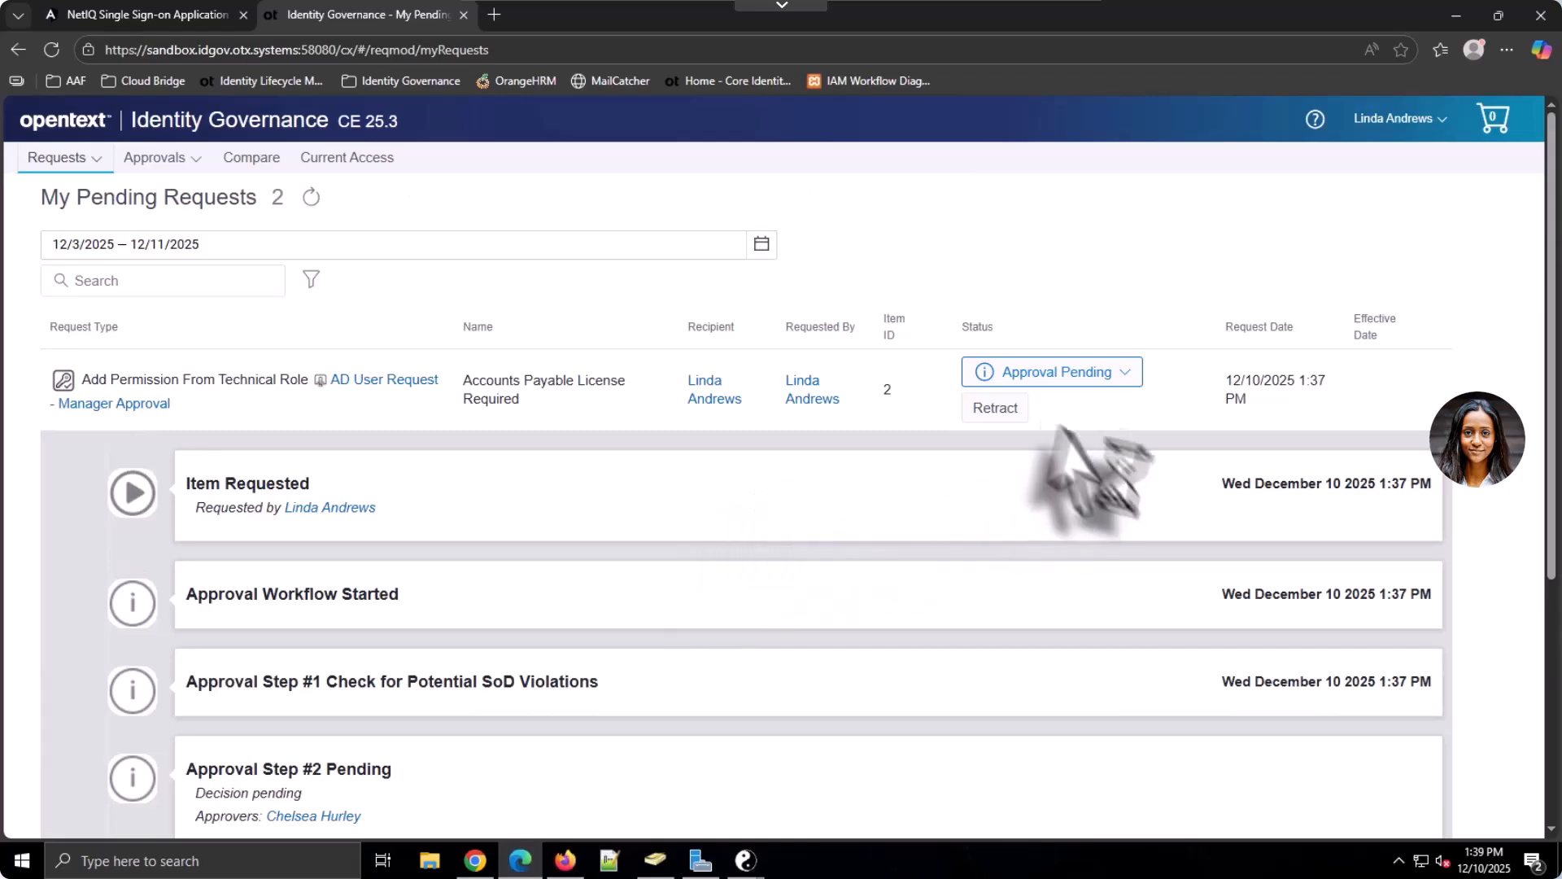
{"action": "left_click", "coordinate": [310, 196]}
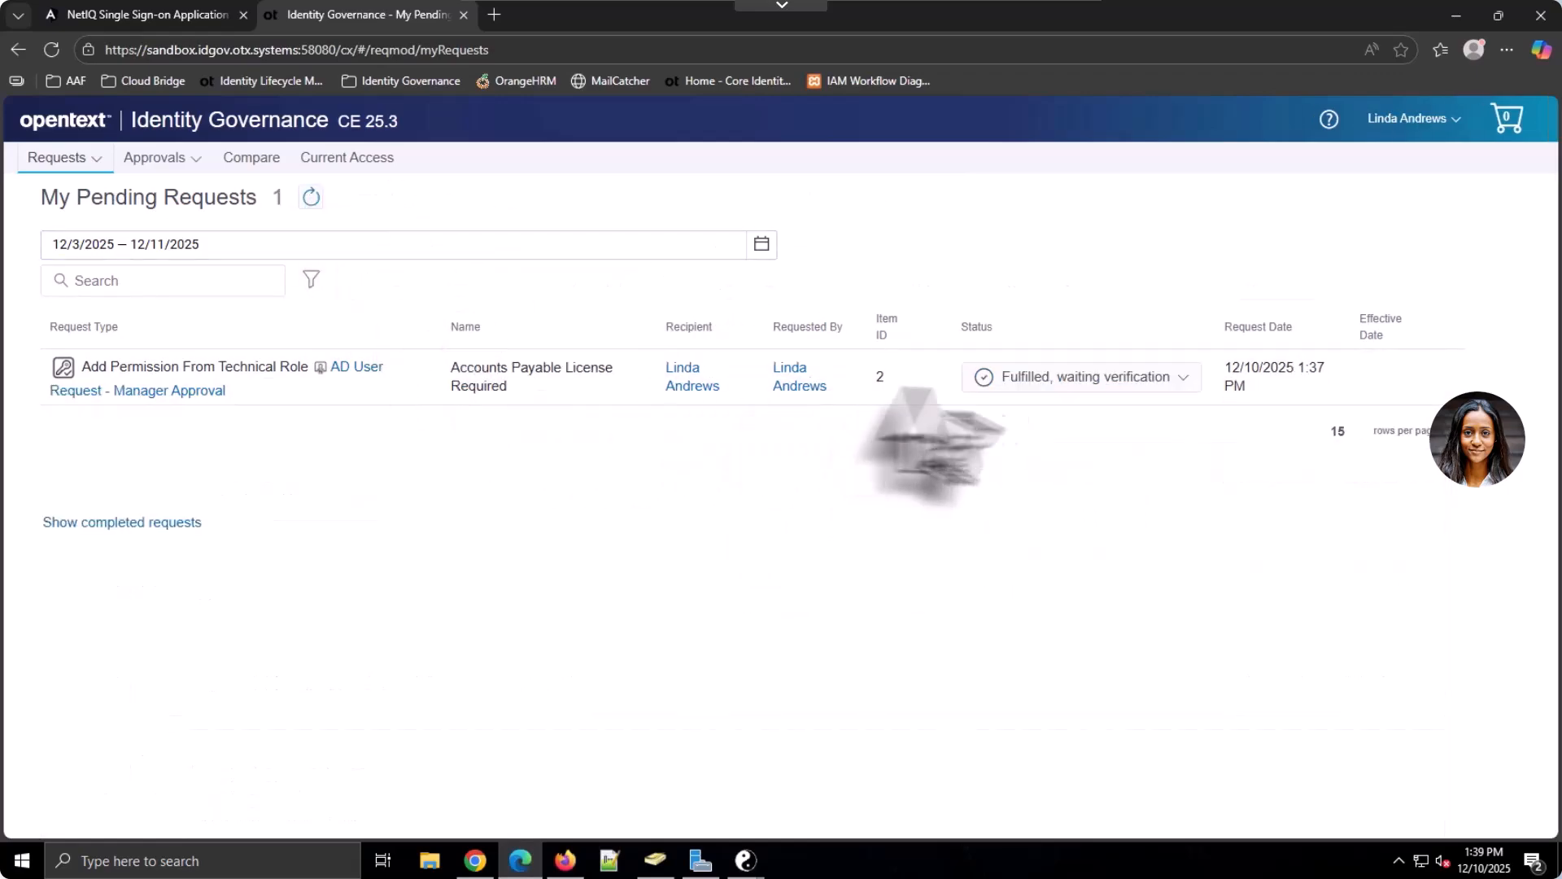
{"action": "left_click", "coordinate": [1167, 382]}
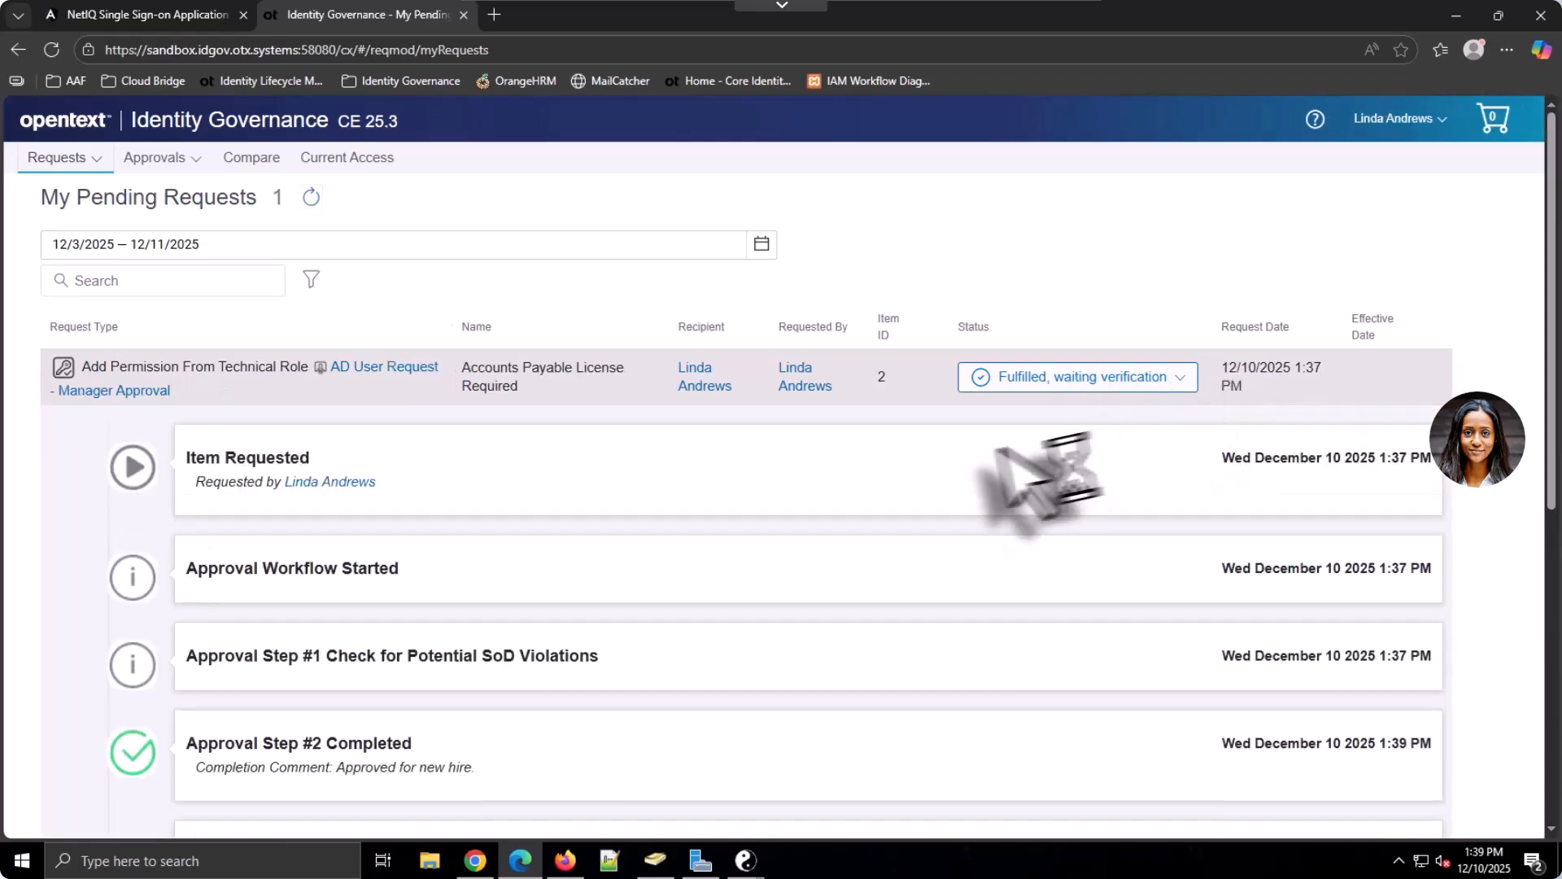
{"action": "scroll", "coordinate": [879, 496], "scroll_direction": "down", "scroll_amount": 2}
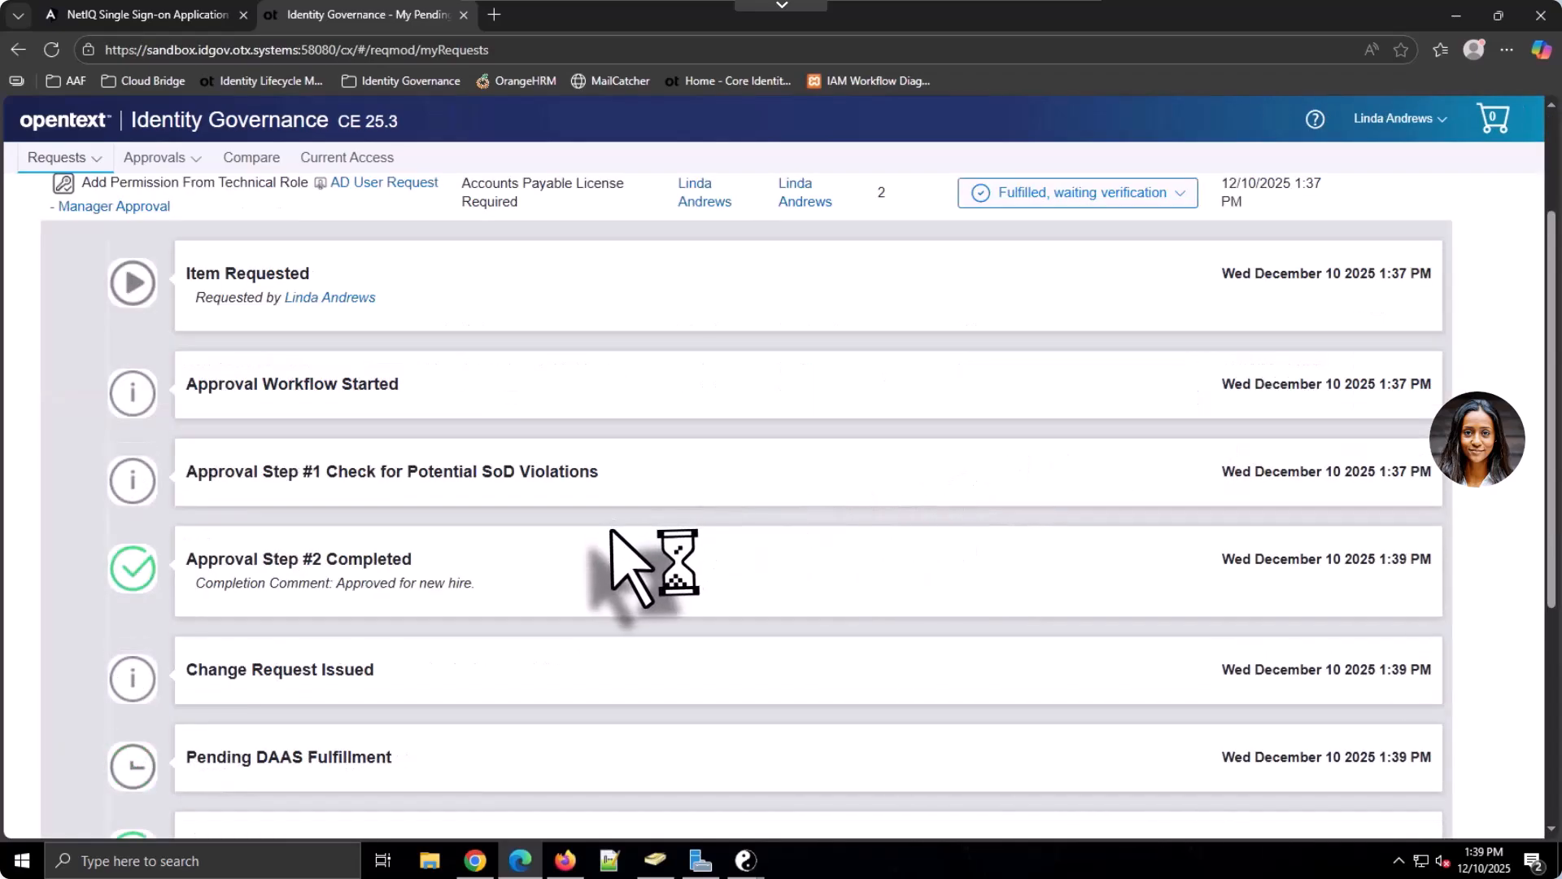
{"action": "scroll", "coordinate": [618, 537], "scroll_direction": "down", "scroll_amount": 2}
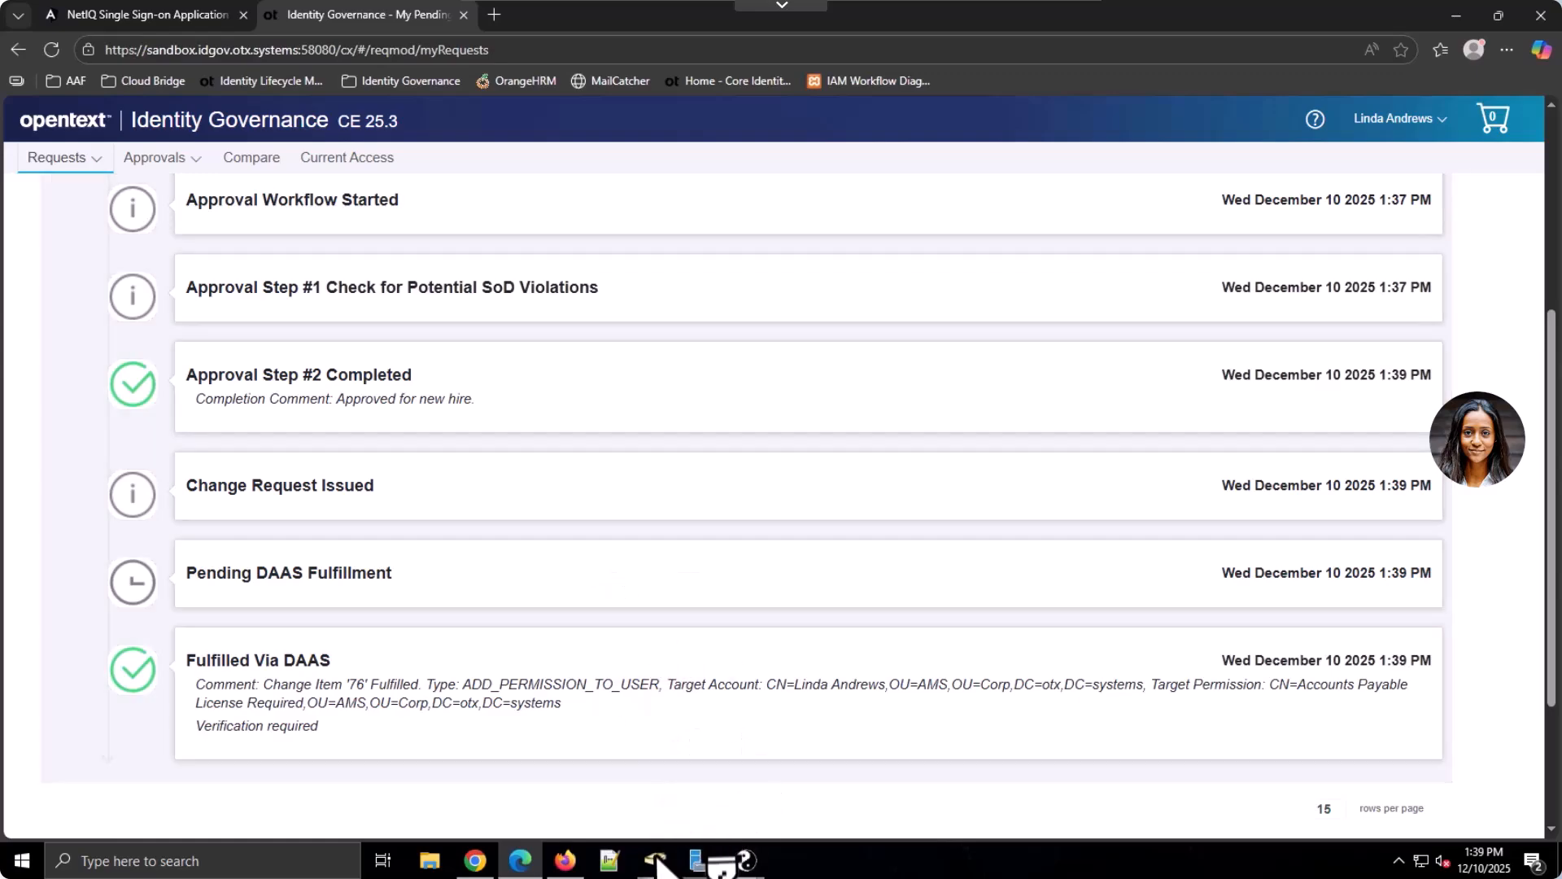
In ADUC's AMS OU, view the Accounts Payable License Required group's Members tab
{"action": "left_click", "coordinate": [656, 859]}
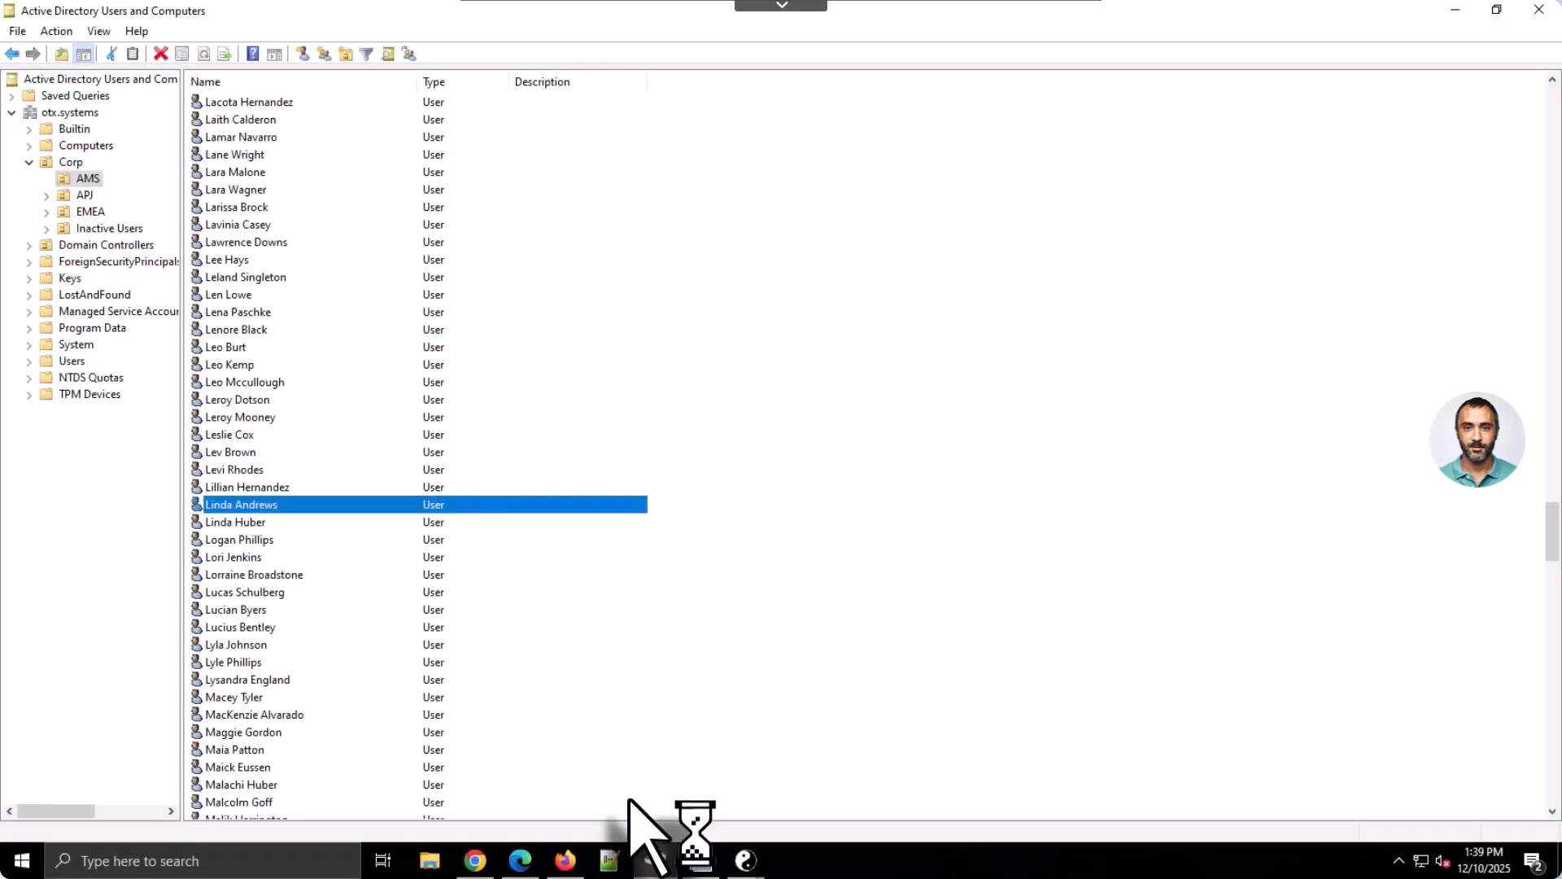
{"action": "key", "text": "Home"}
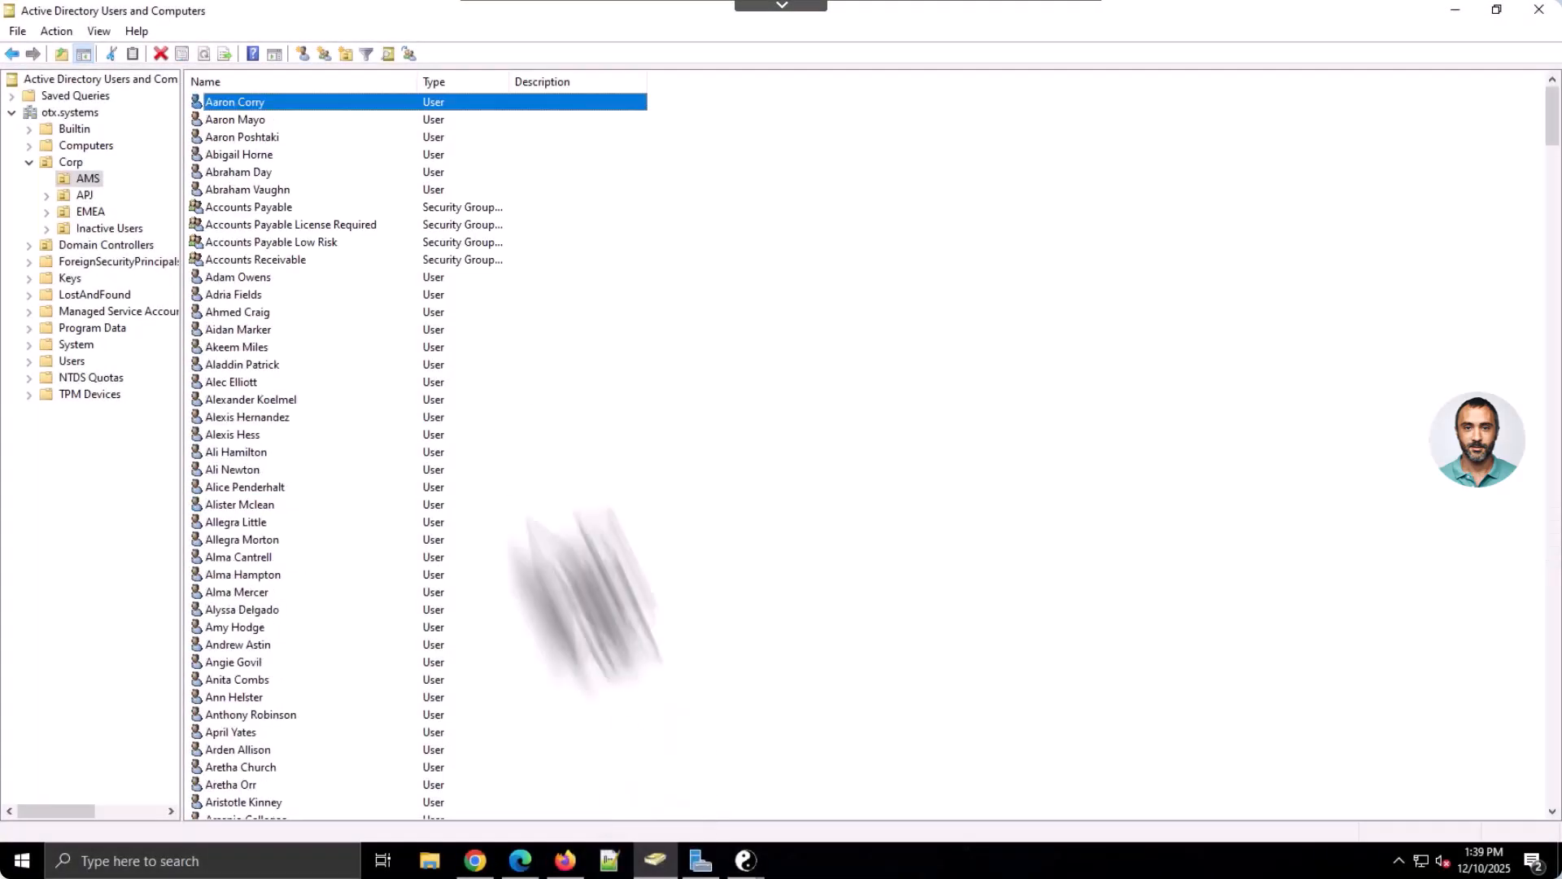
{"action": "left_click", "coordinate": [347, 229]}
{"action": "double_click", "coordinate": [348, 230]}
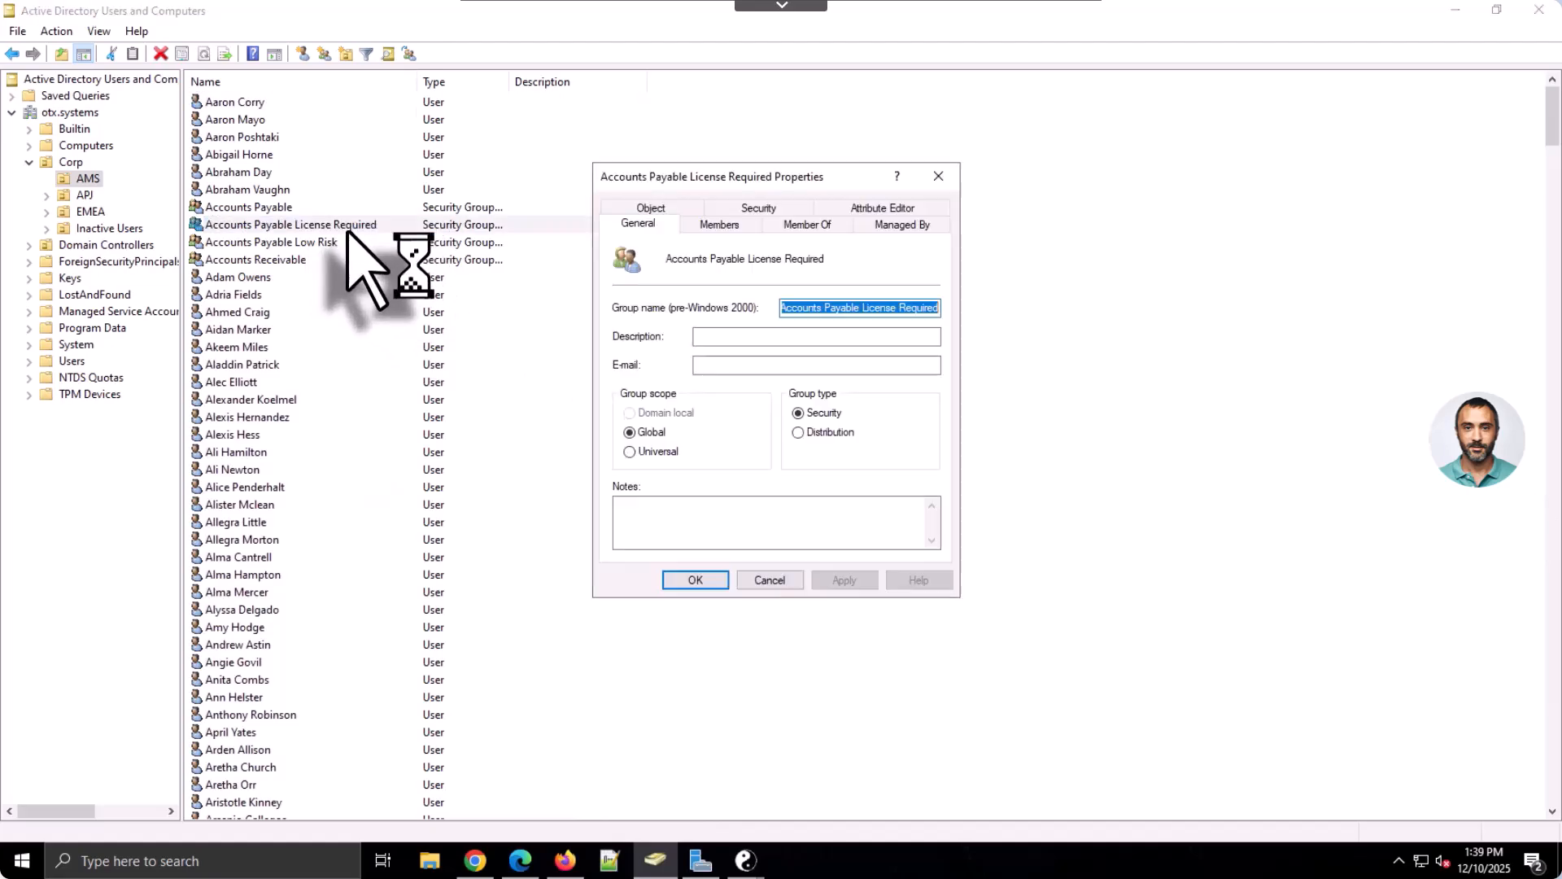
{"action": "left_click", "coordinate": [719, 224]}
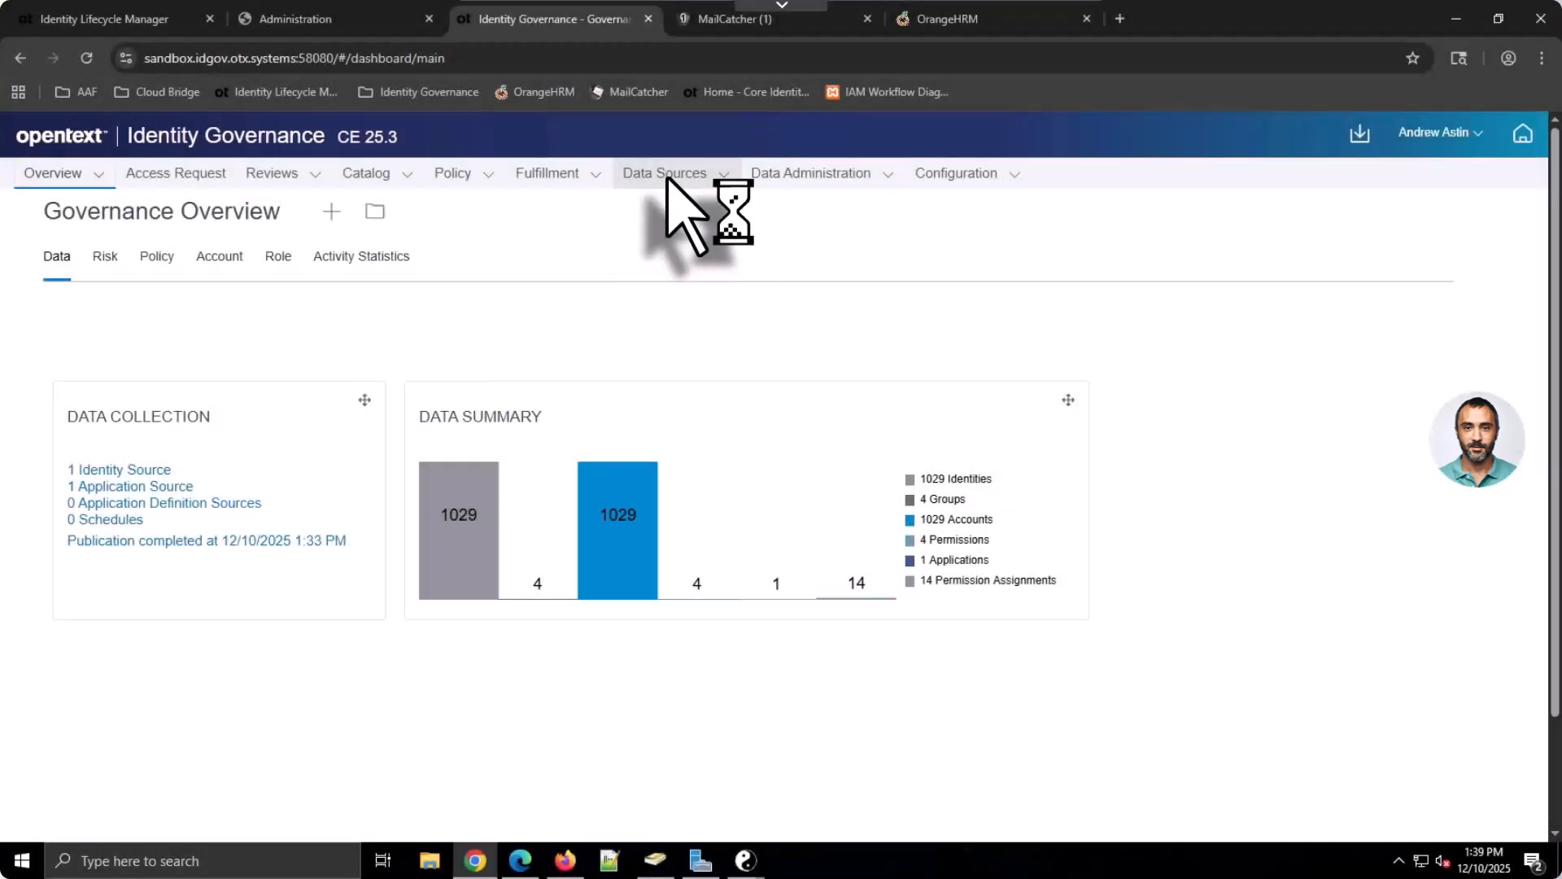
Visit Application Sources, then check the new user's identity Permissions for Accounts Payable
{"action": "left_click", "coordinate": [668, 174]}
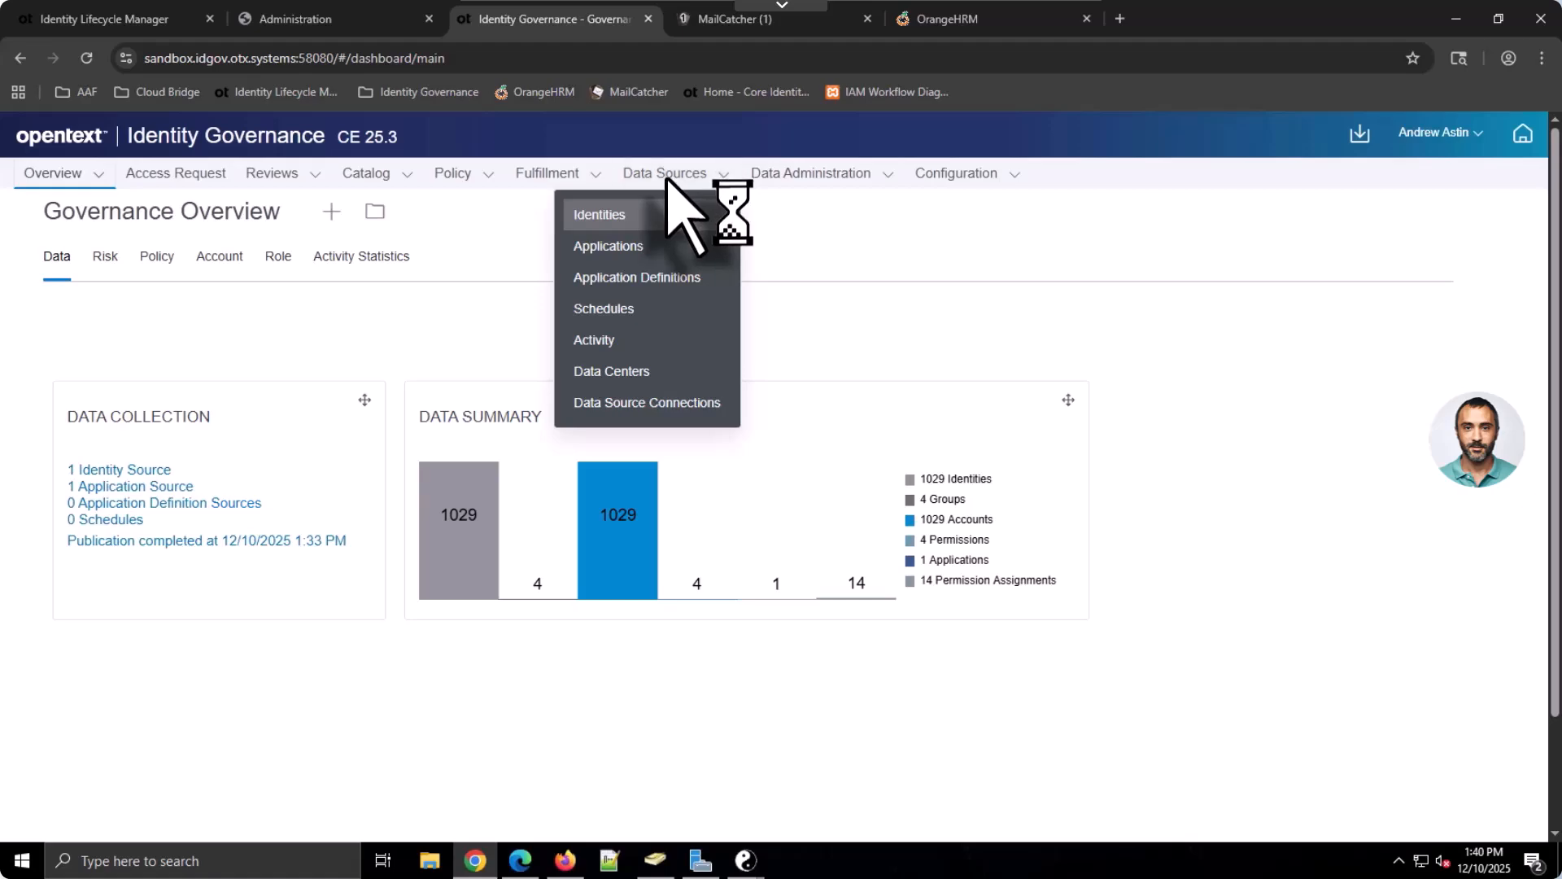
{"action": "left_click", "coordinate": [672, 244]}
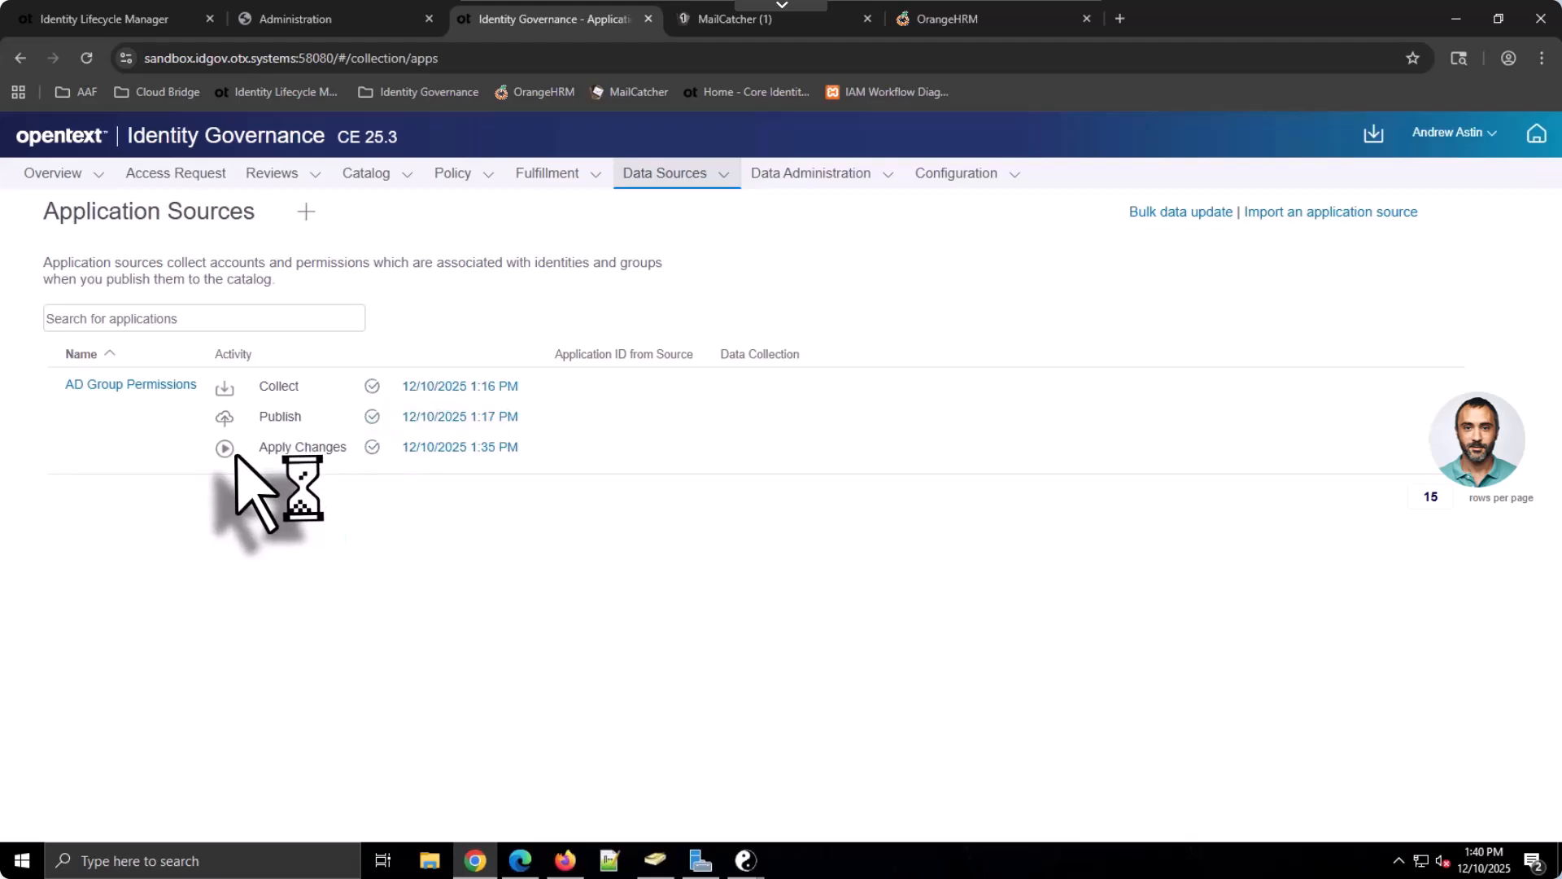
{"action": "left_click", "coordinate": [387, 173]}
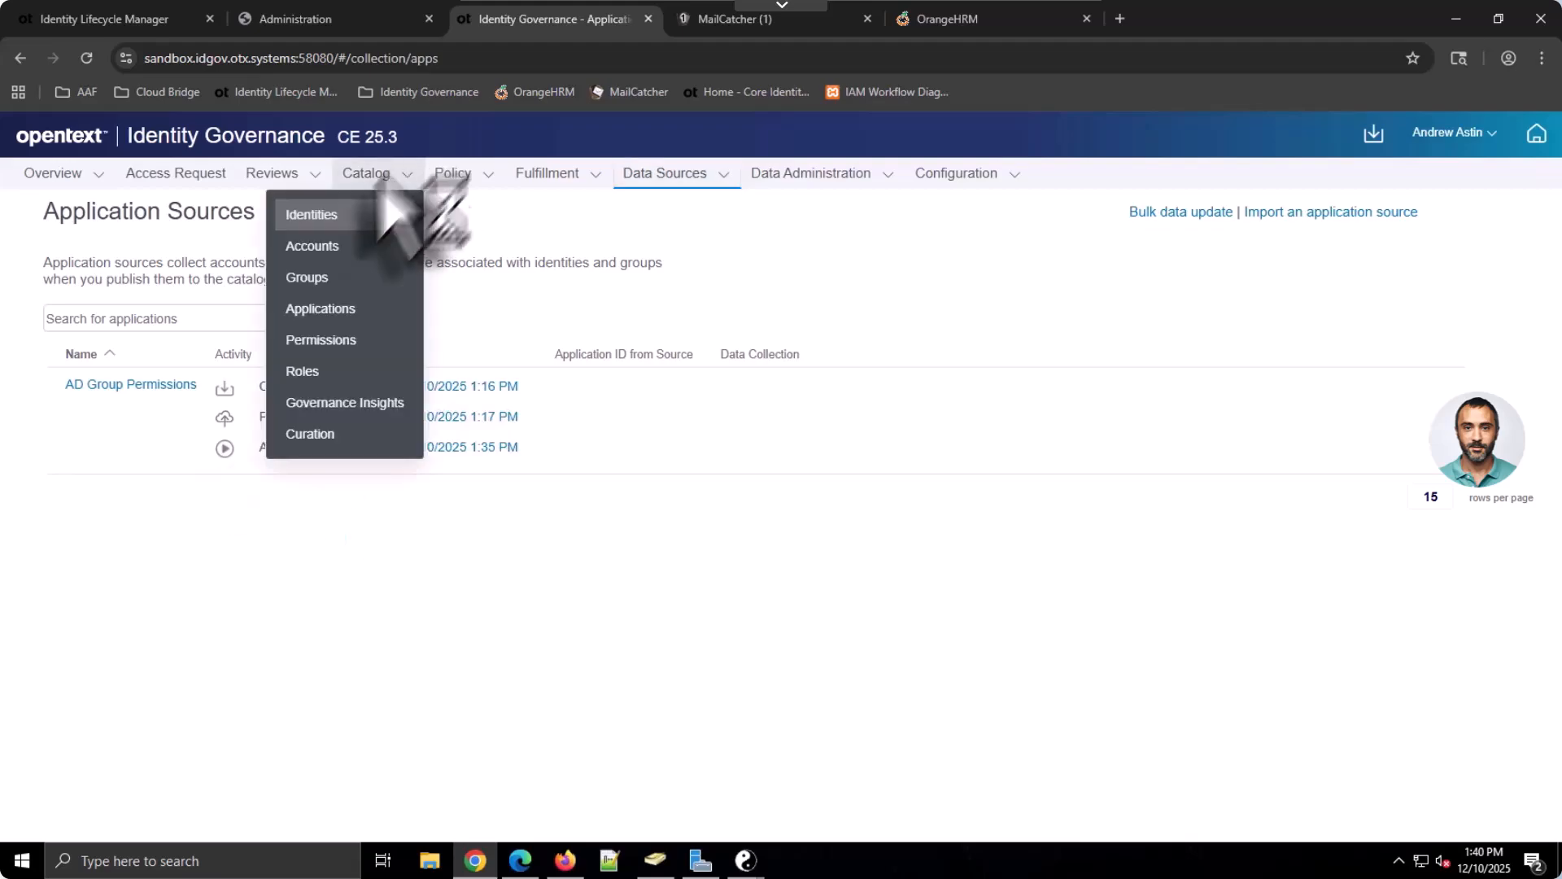
{"action": "left_click", "coordinate": [349, 216]}
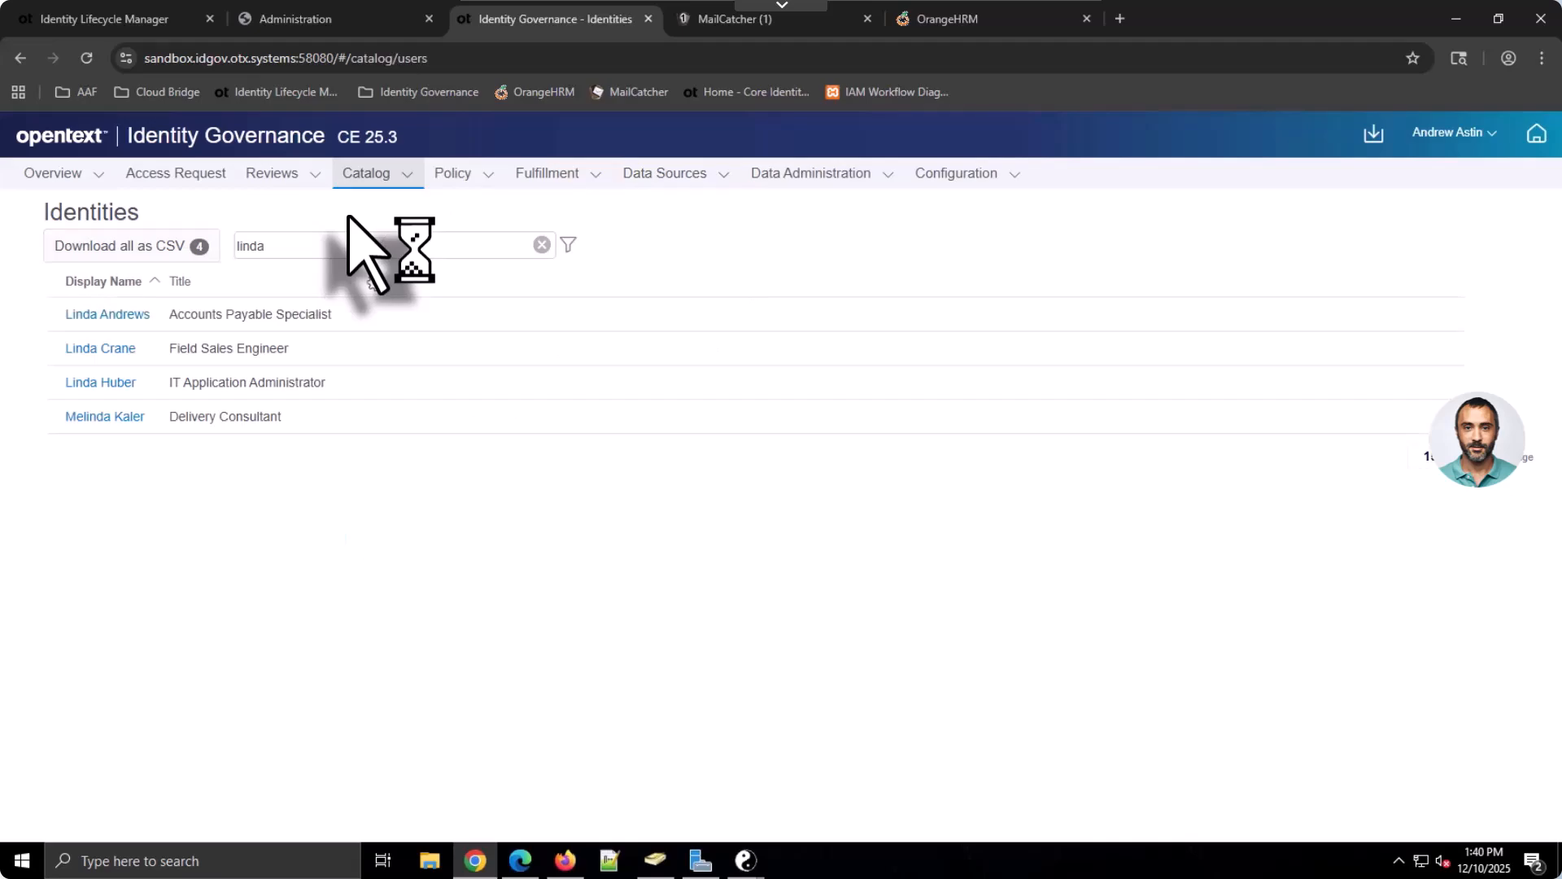
{"action": "left_click", "coordinate": [129, 313]}
{"action": "scroll", "coordinate": [220, 509], "scroll_direction": "down", "scroll_amount": 1}
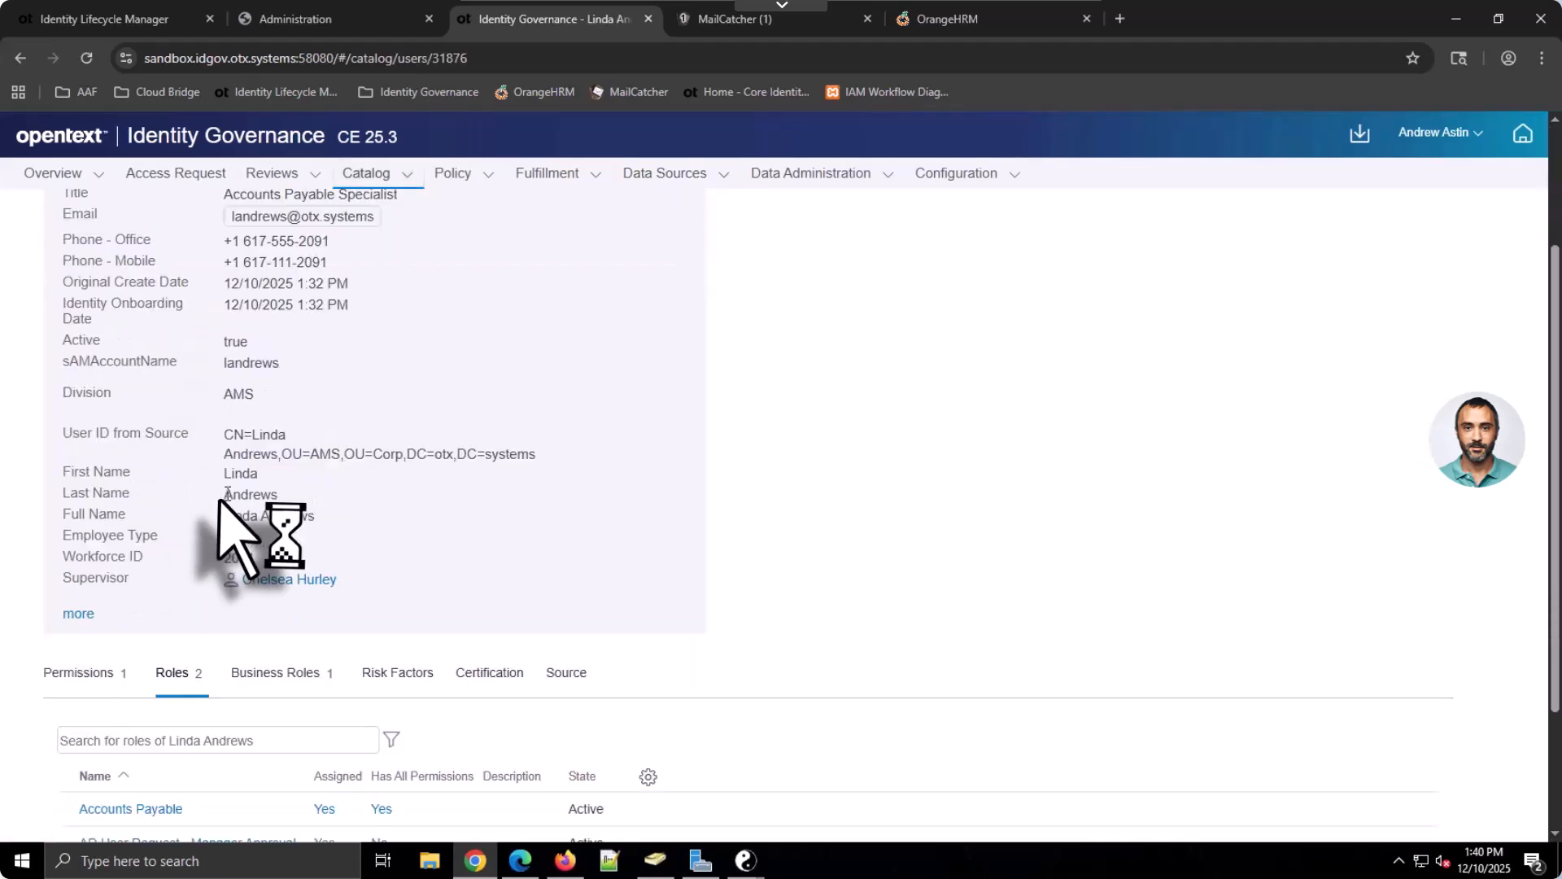
{"action": "left_click", "coordinate": [96, 674]}
{"action": "scroll", "coordinate": [96, 675], "scroll_direction": "down", "scroll_amount": 2}
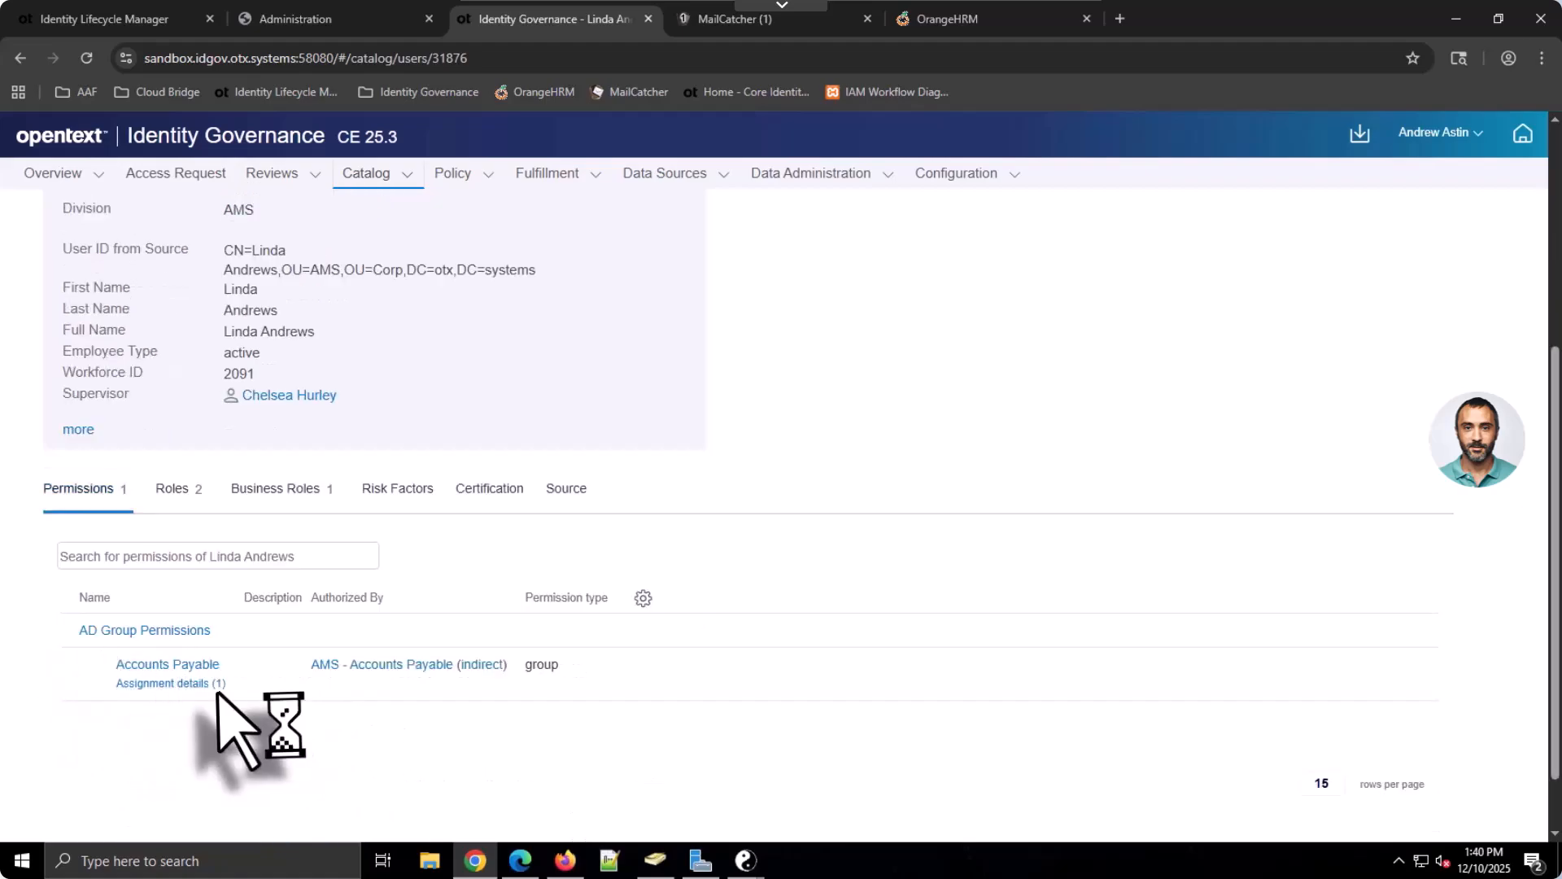
Show FULFILLED and VERIFIED items on Fulfillment Status, including change item 76
{"action": "left_click", "coordinate": [643, 213]}
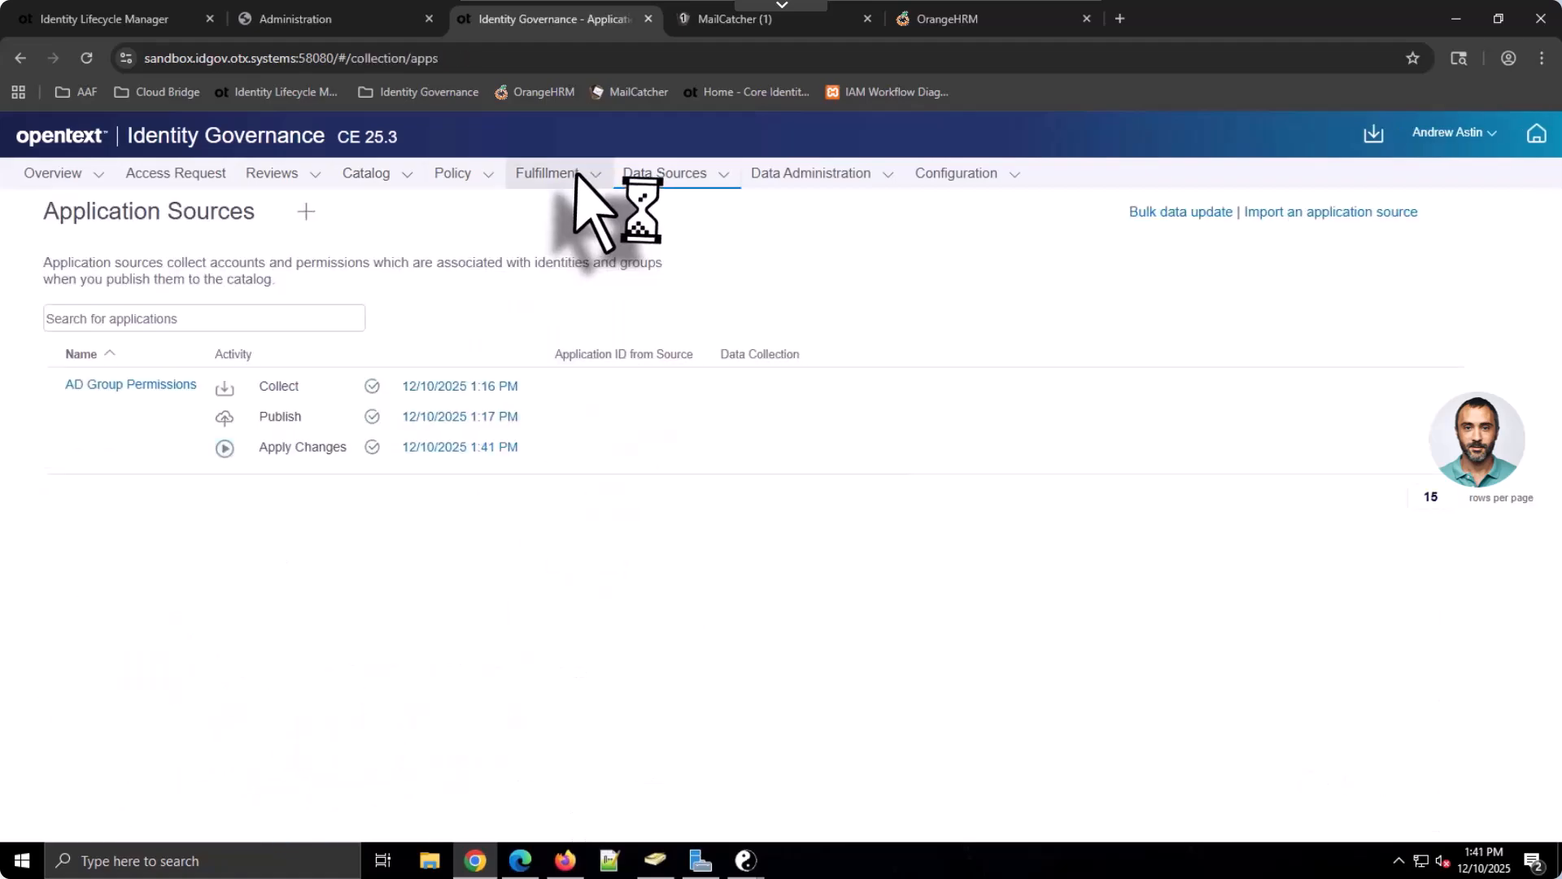
{"action": "left_click", "coordinate": [580, 175]}
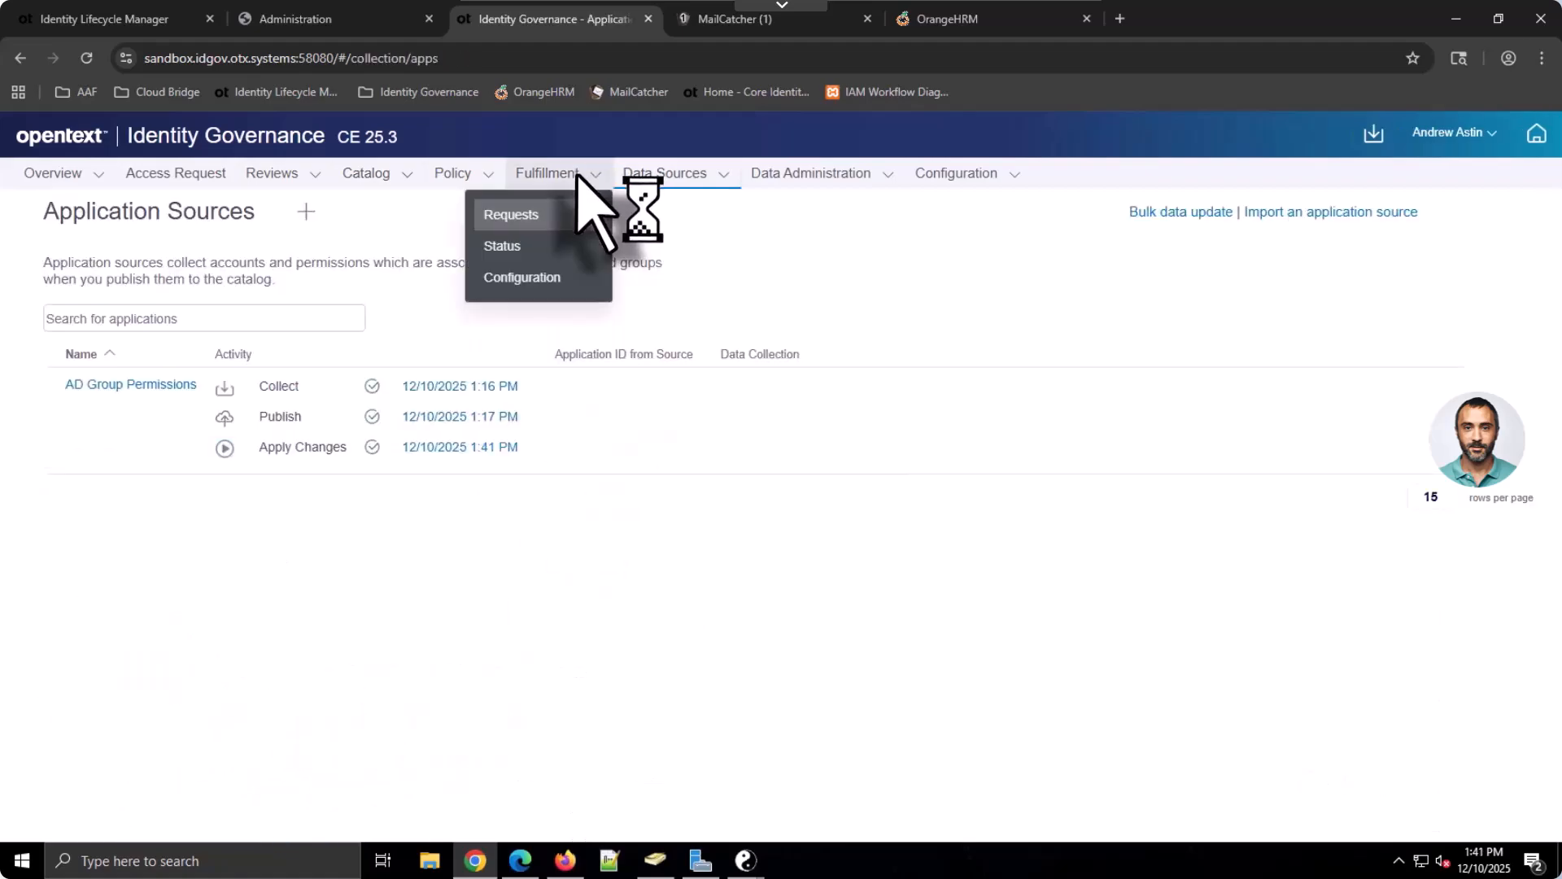
{"action": "left_click", "coordinate": [529, 246]}
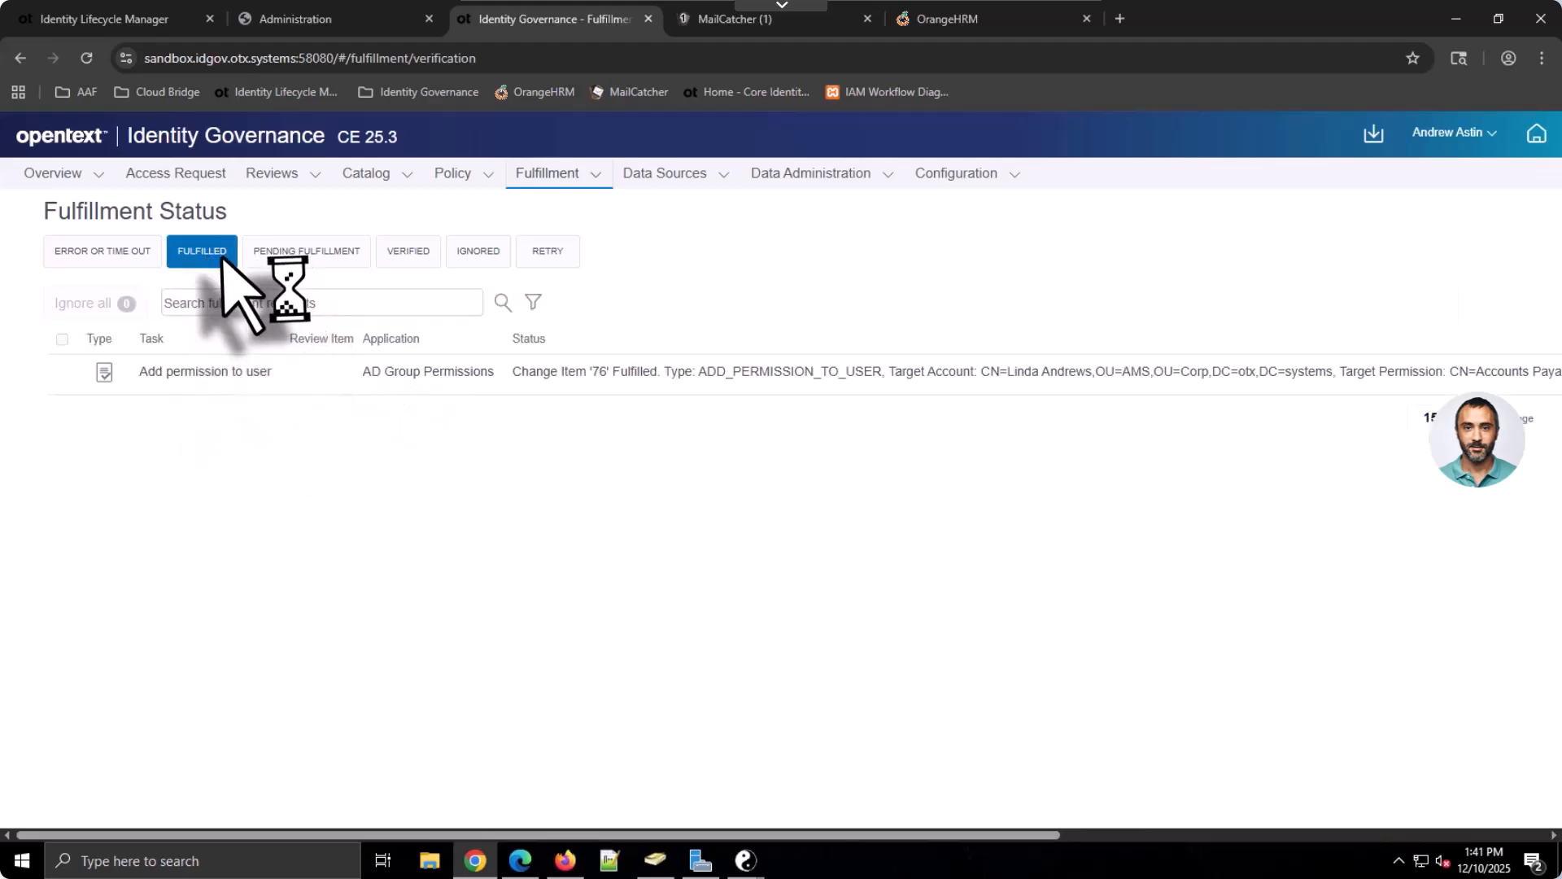
{"action": "left_click", "coordinate": [409, 247]}
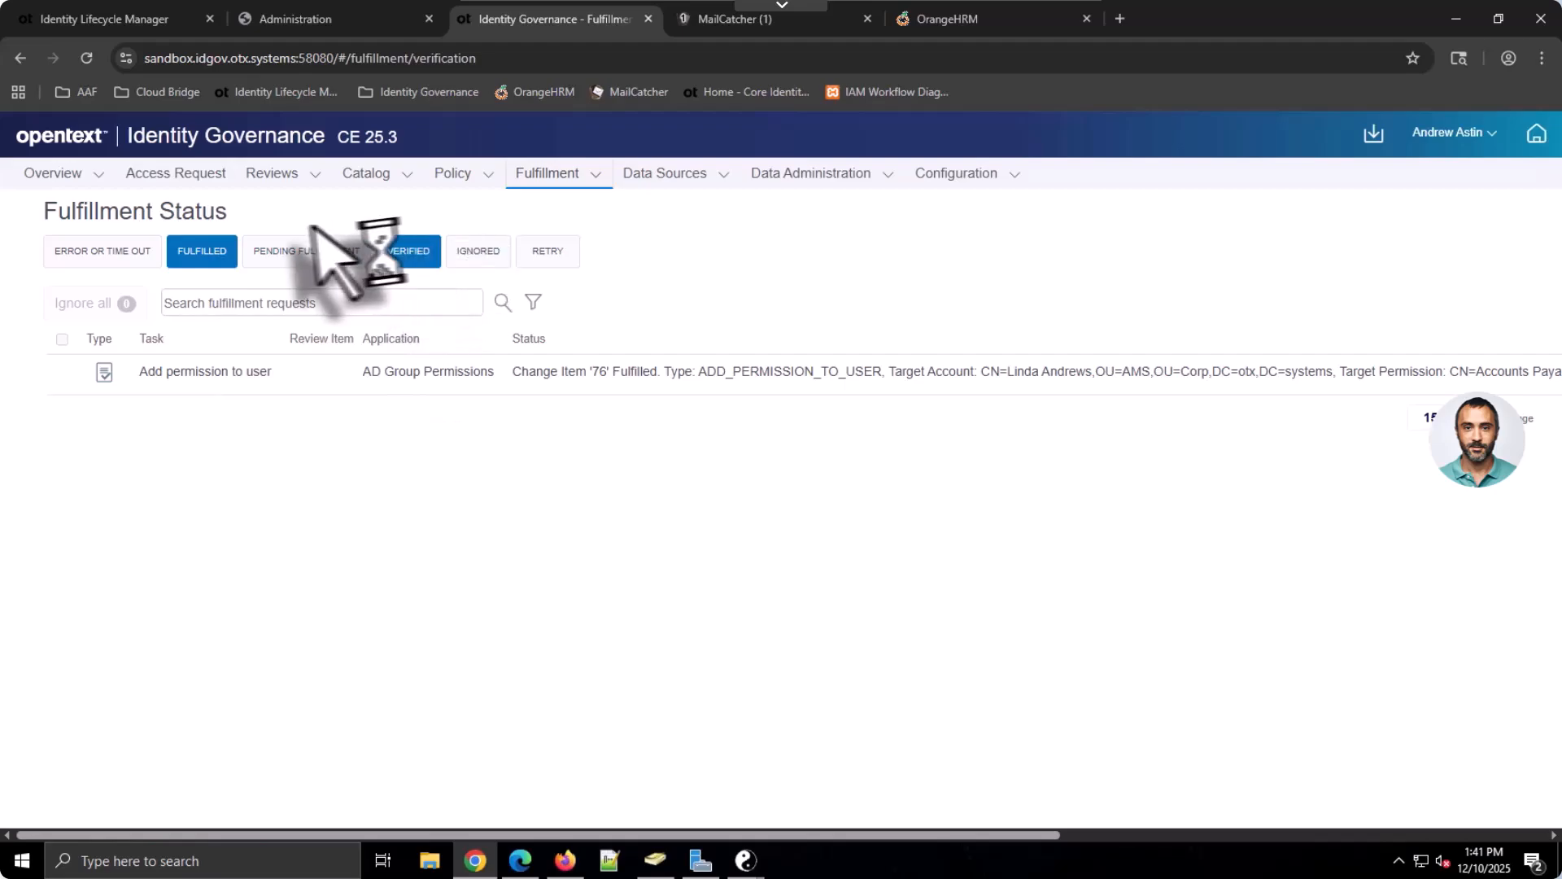